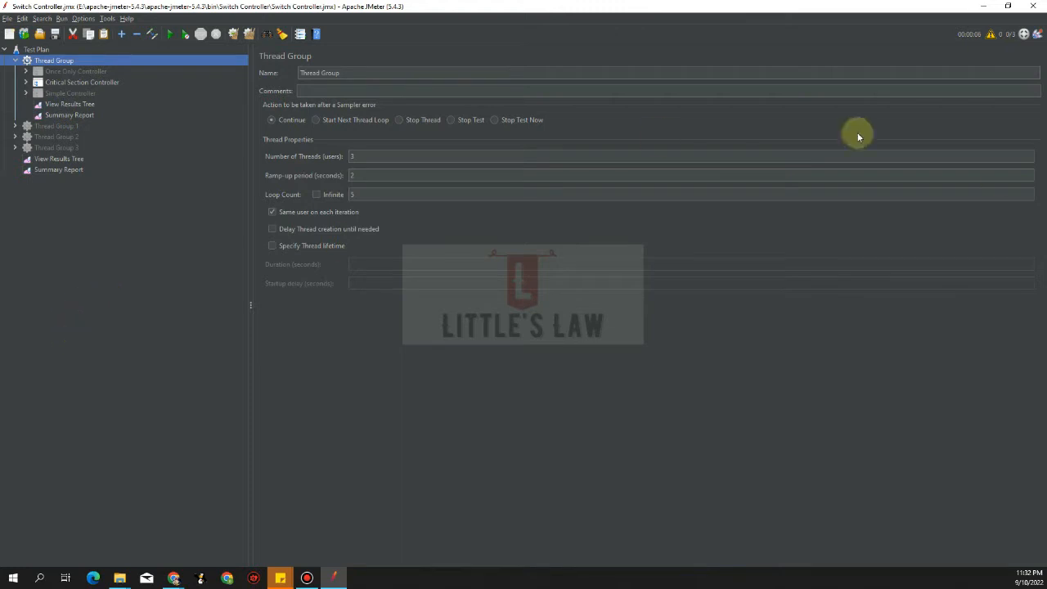
Return to JMeter and launch the Plugins Manager from the Options menu
left_click(174, 578)
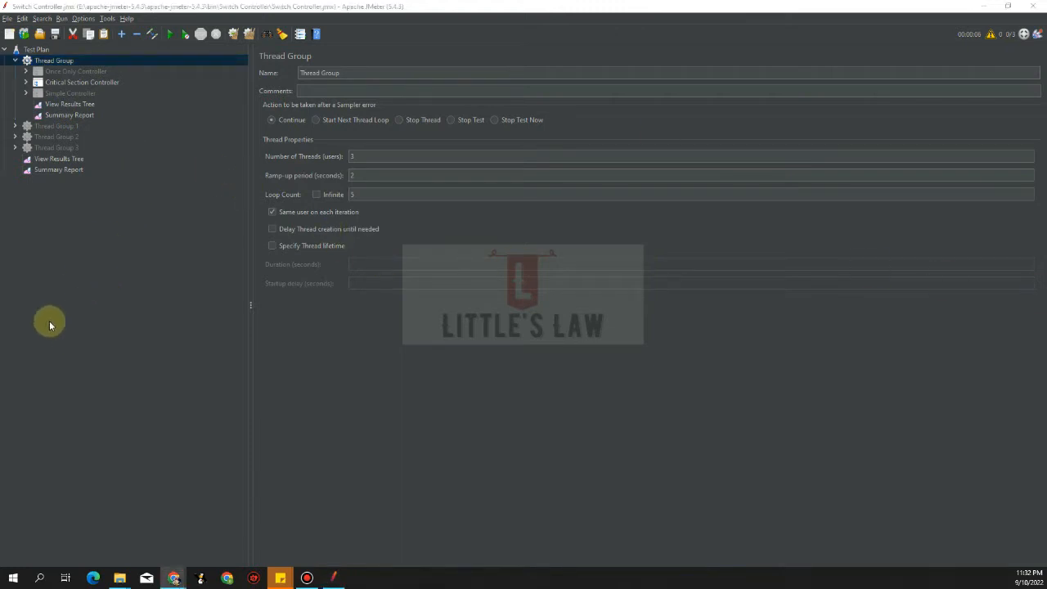
left_click(90, 299)
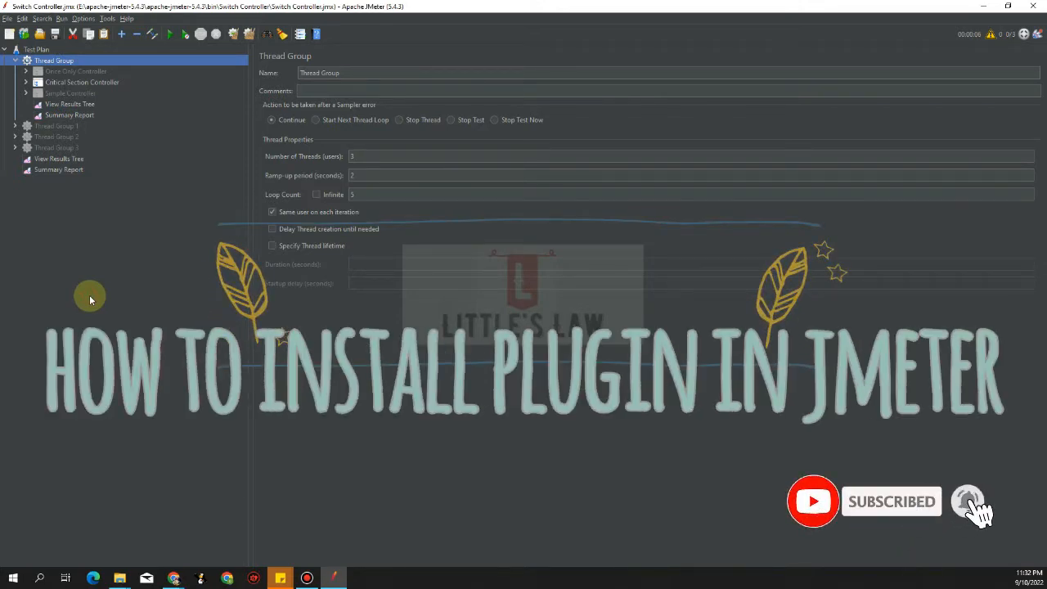
left_click(85, 19)
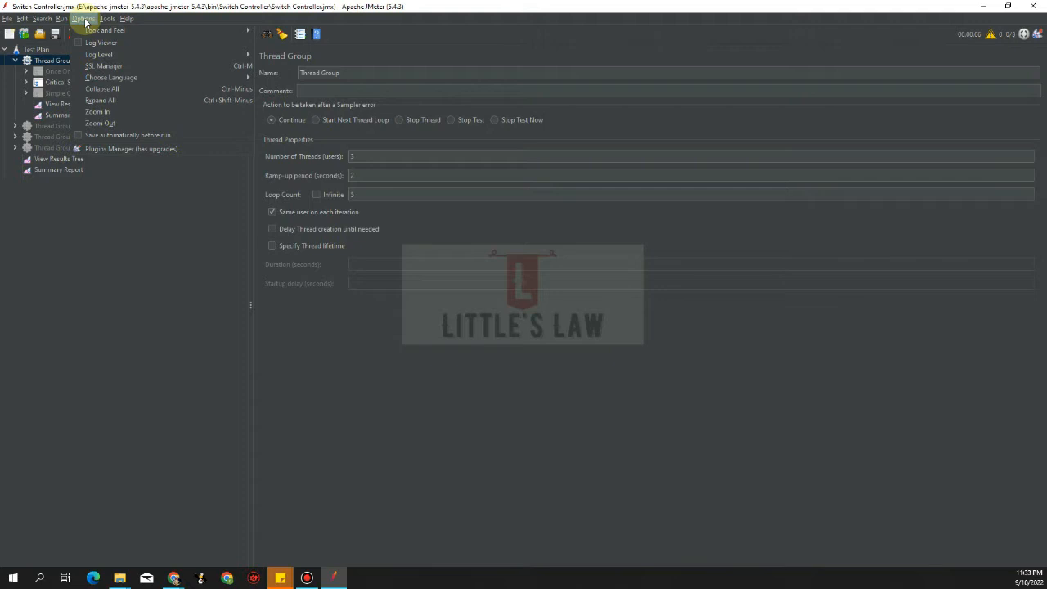
left_click(85, 22)
left_click(85, 22)
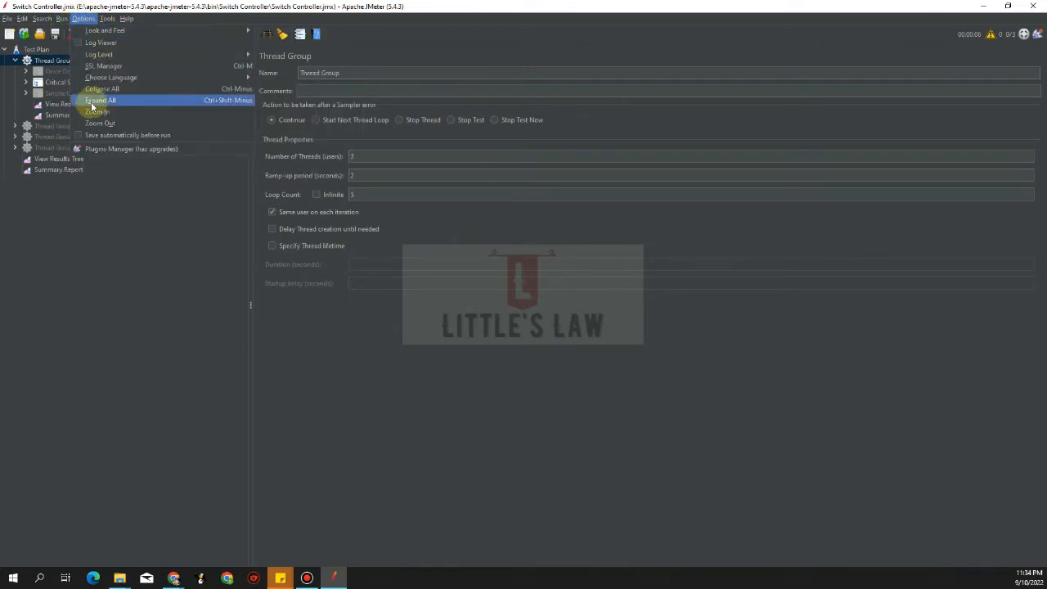
left_click(110, 148)
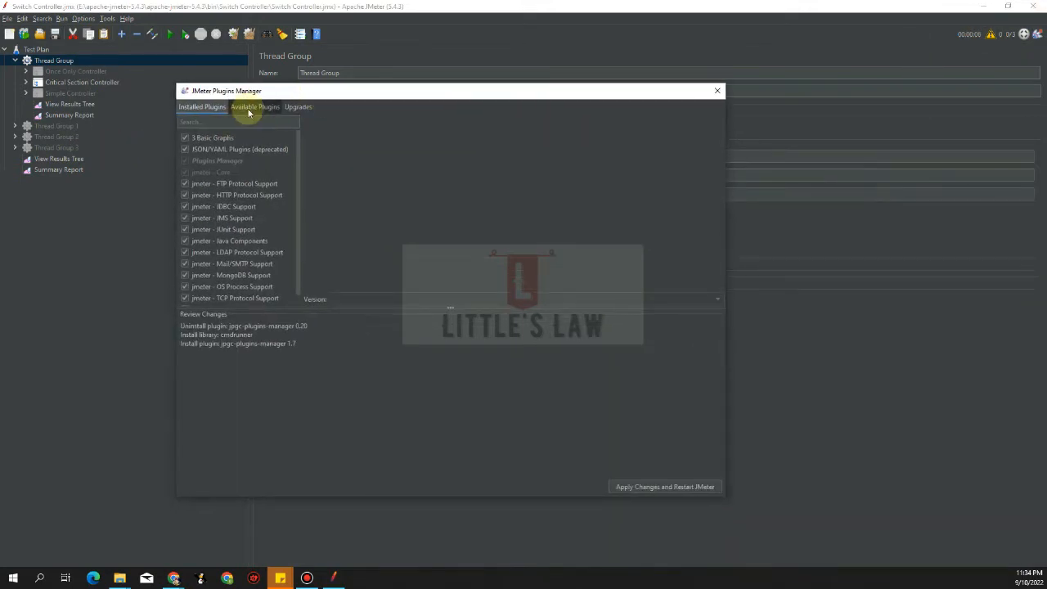
Scroll through the Installed and Available Plugins lists in Plugins Manager
left_click(249, 108)
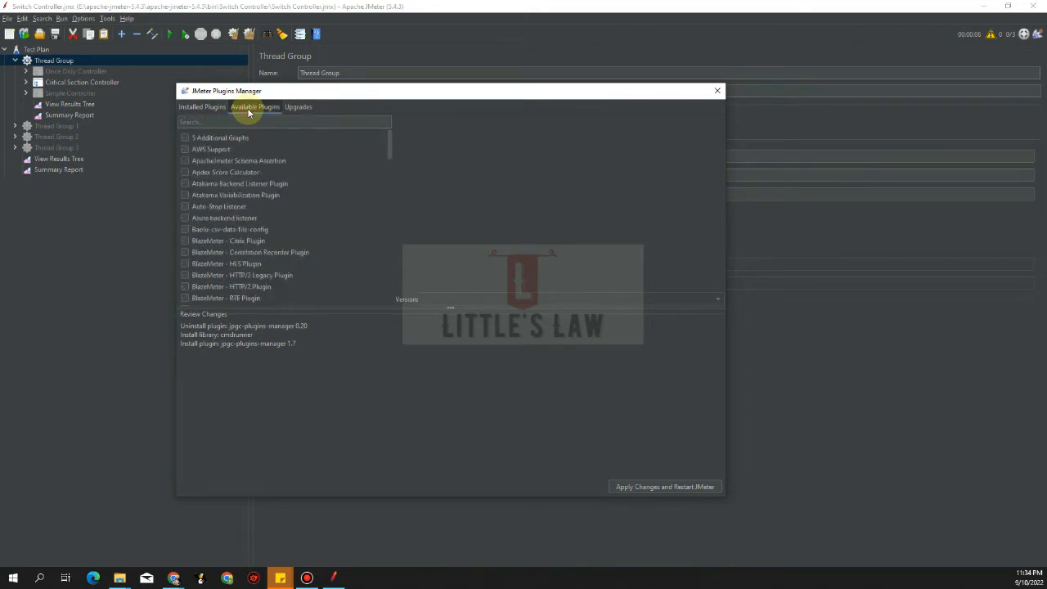
left_click(204, 107)
scroll(212, 260, "down", 1)
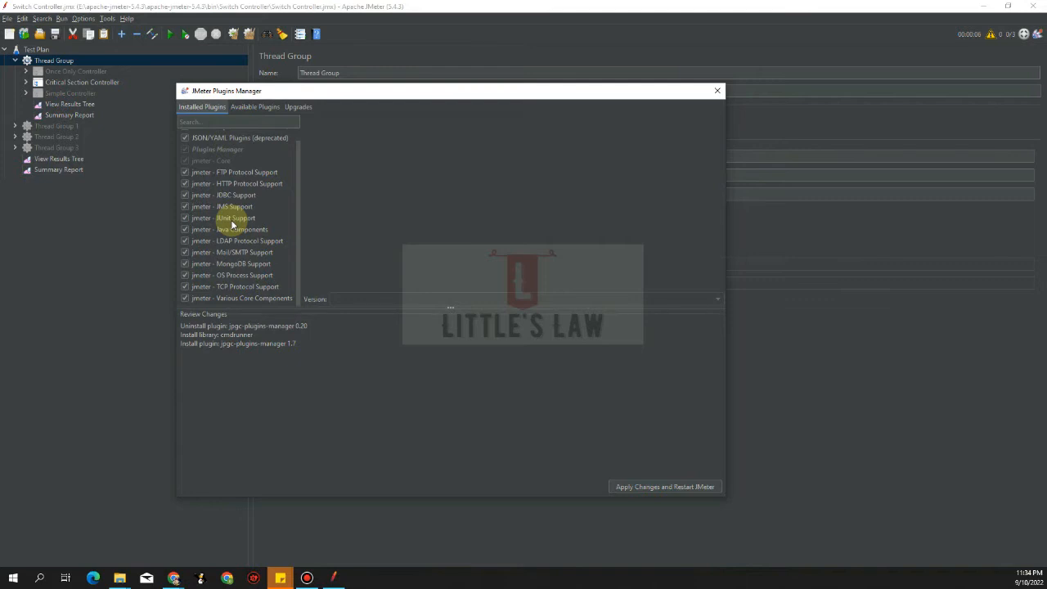
left_click(258, 106)
scroll(238, 185, "down", 15)
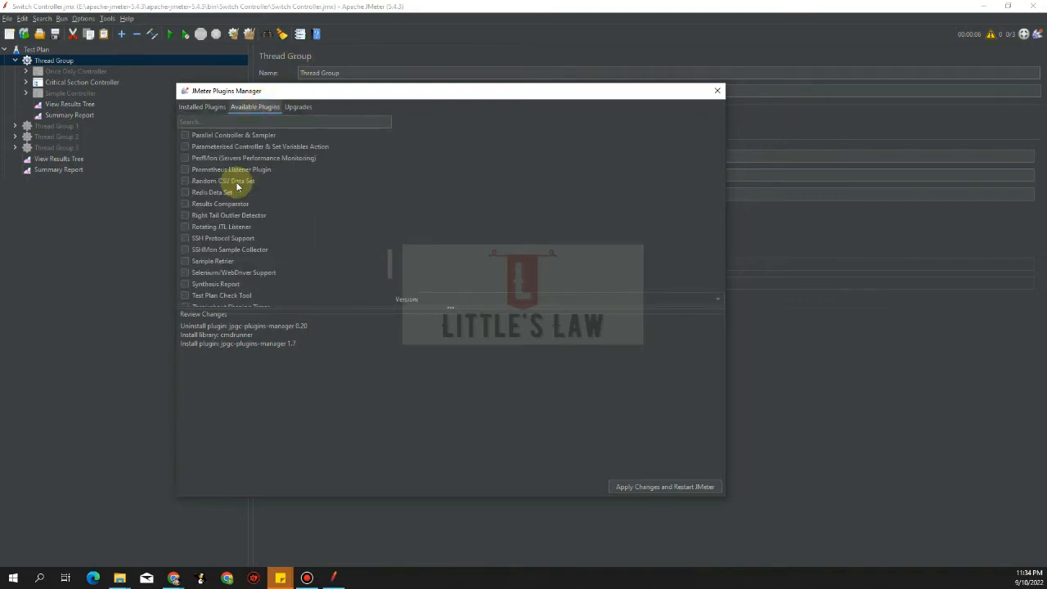
scroll(237, 187, "up", 15)
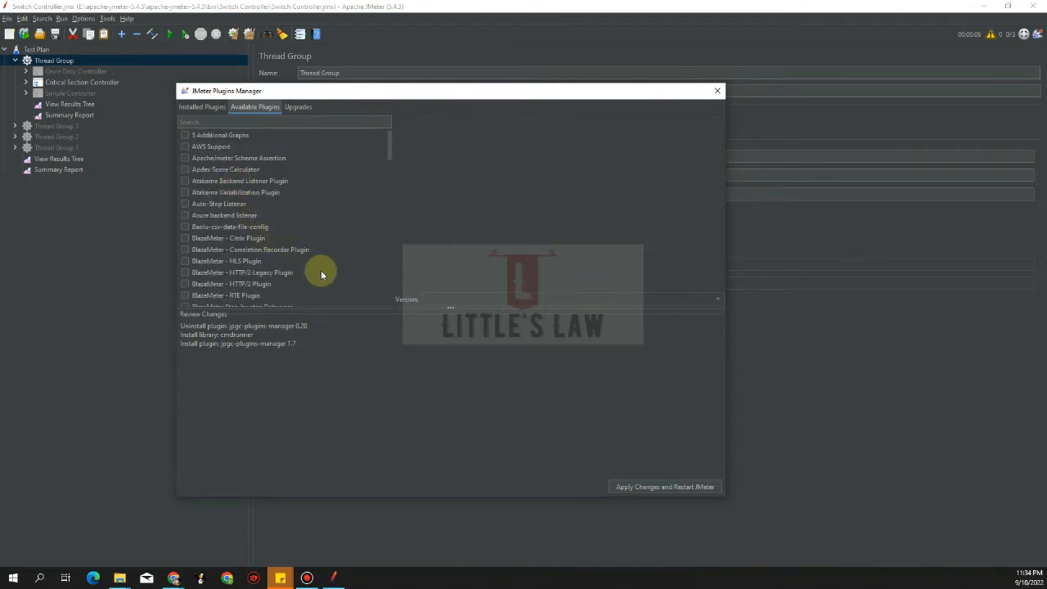
scroll(321, 273, "down", 5)
scroll(284, 277, "down", 5)
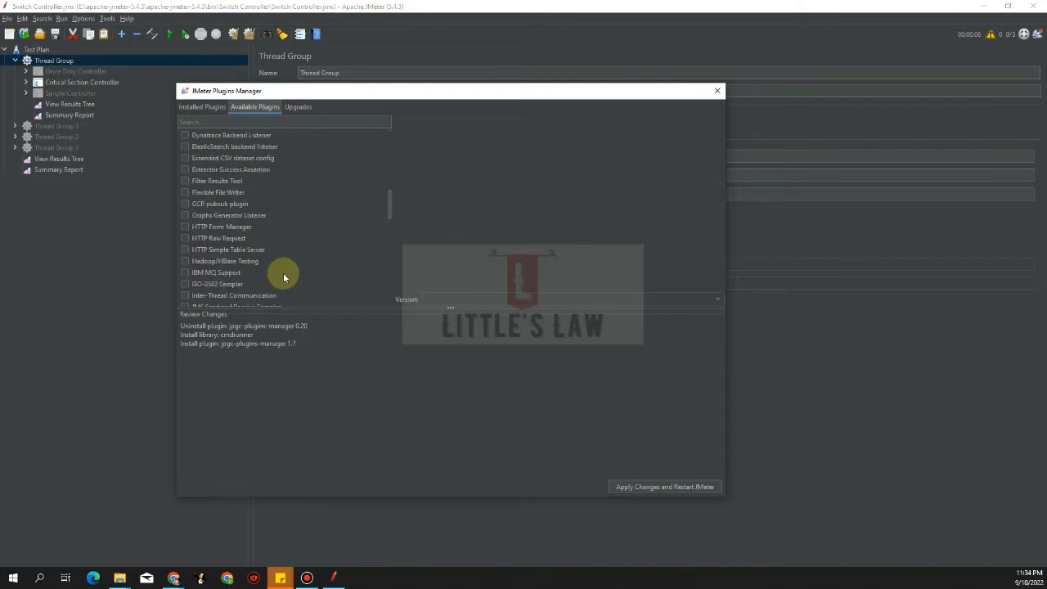
scroll(257, 270, "down", 10)
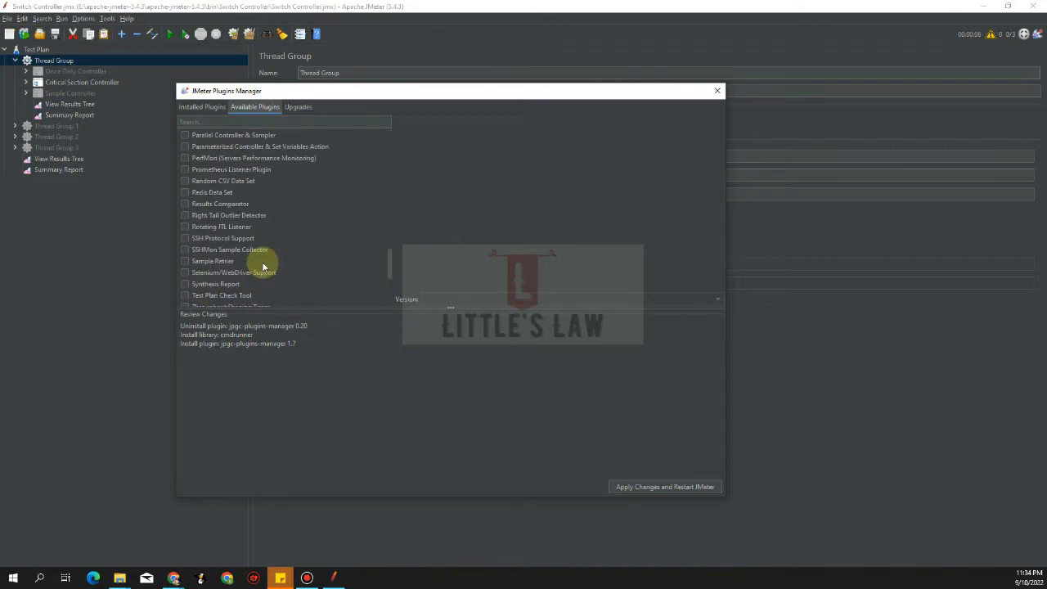
scroll(263, 248, "up", 15)
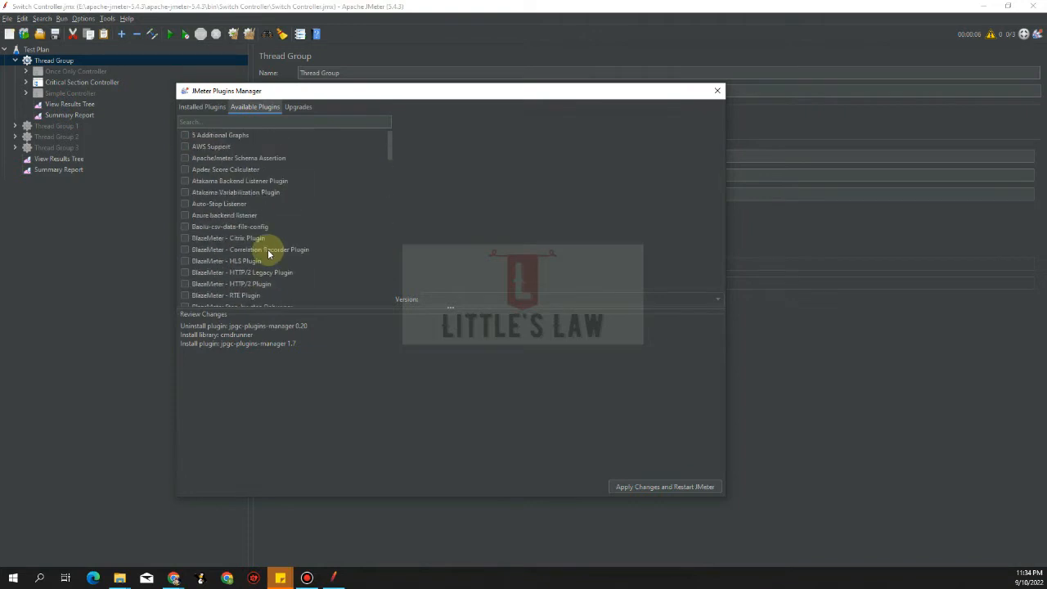
Check the Upgrades tab, then close Plugins Manager
left_click(294, 107)
left_click(256, 107)
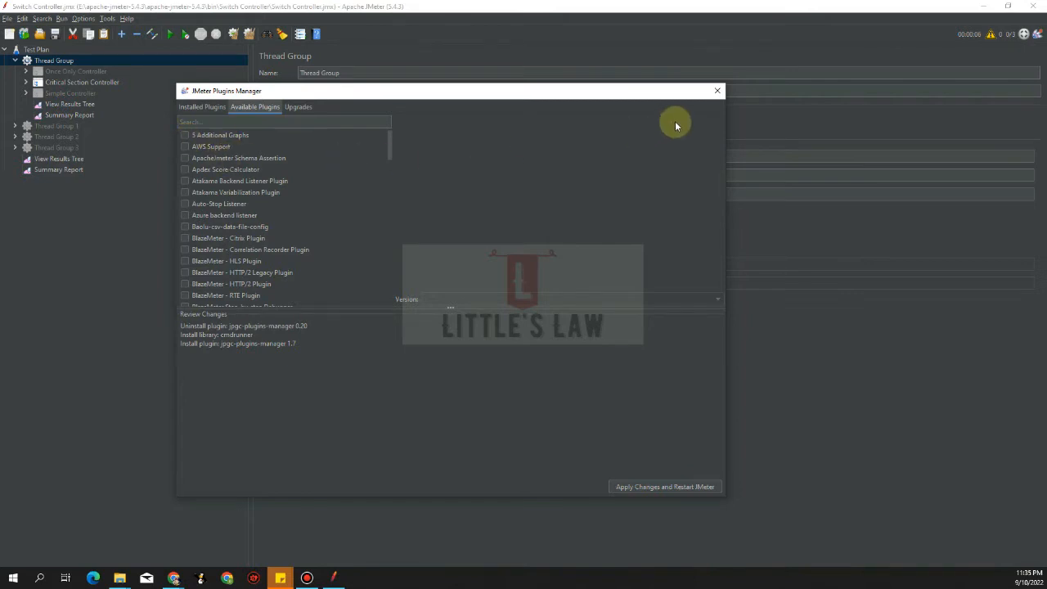
left_click(717, 92)
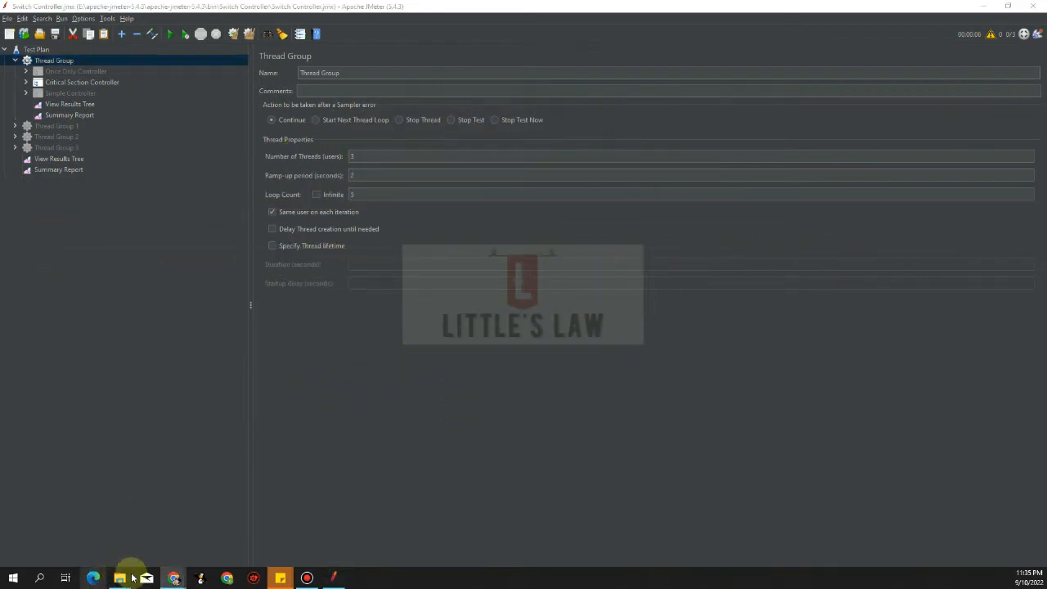
In File Explorer, go up to the downloaded jpgc-graphs-basic-2.0 folder
mouse_move(129, 585)
left_click(304, 540)
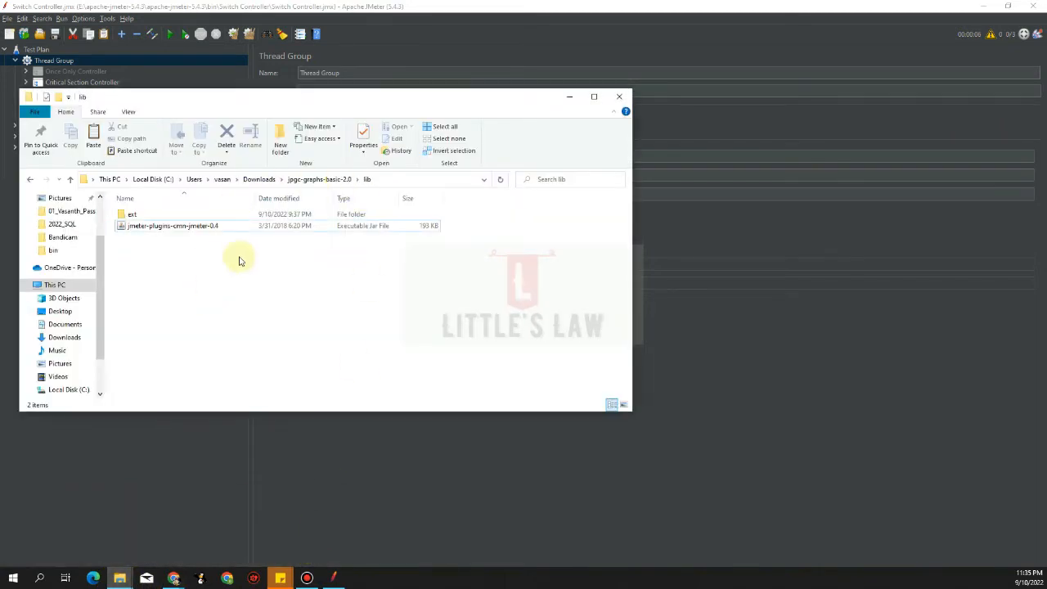
left_click(310, 179)
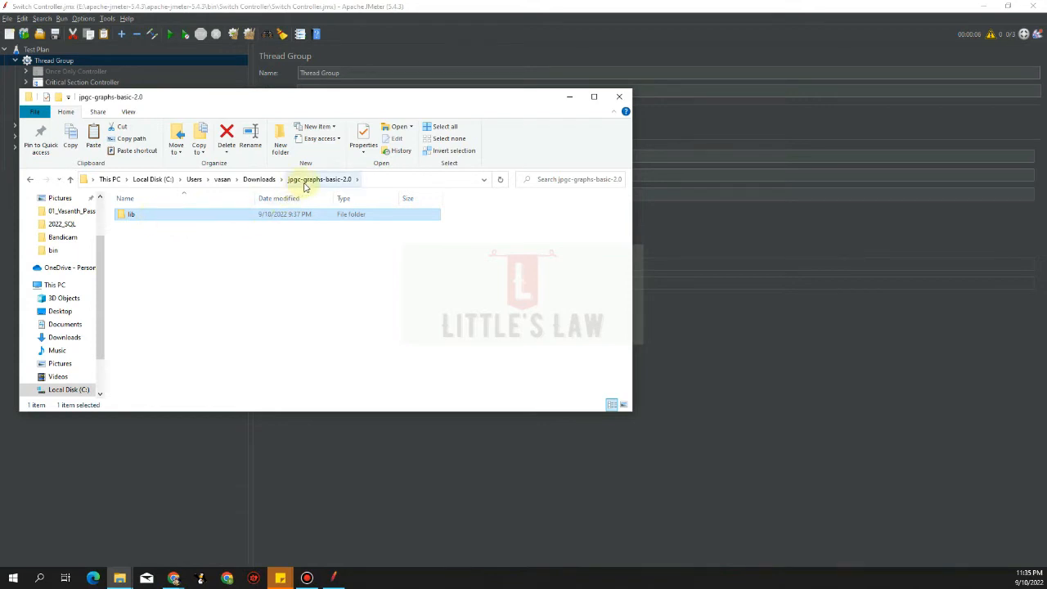
left_click(143, 247)
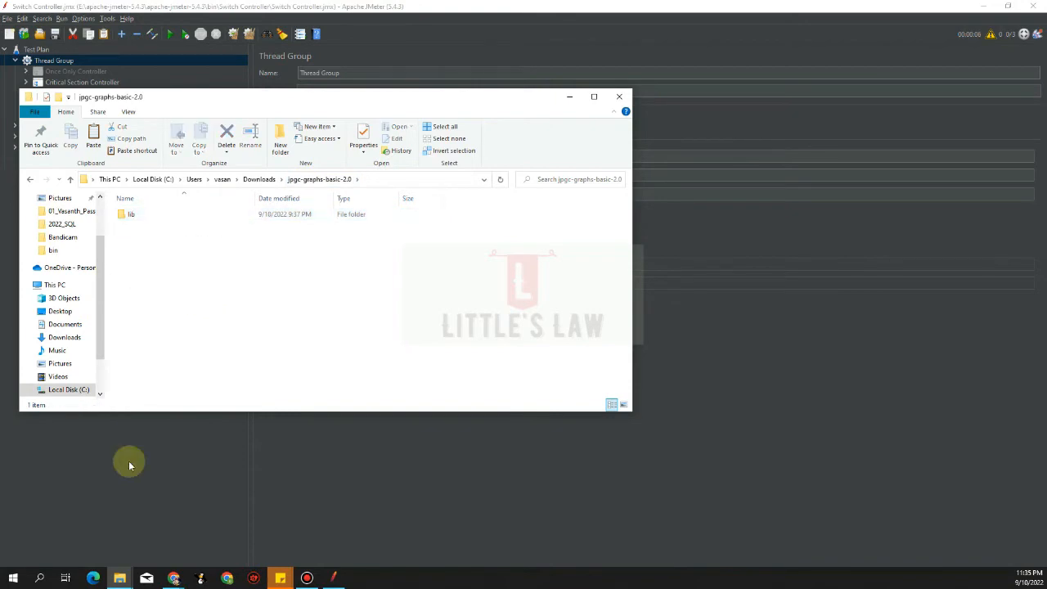
Browse the apache-jmeter-5.4.3 folder, looking inside its lib and bin folders
mouse_move(120, 577)
left_click(78, 560)
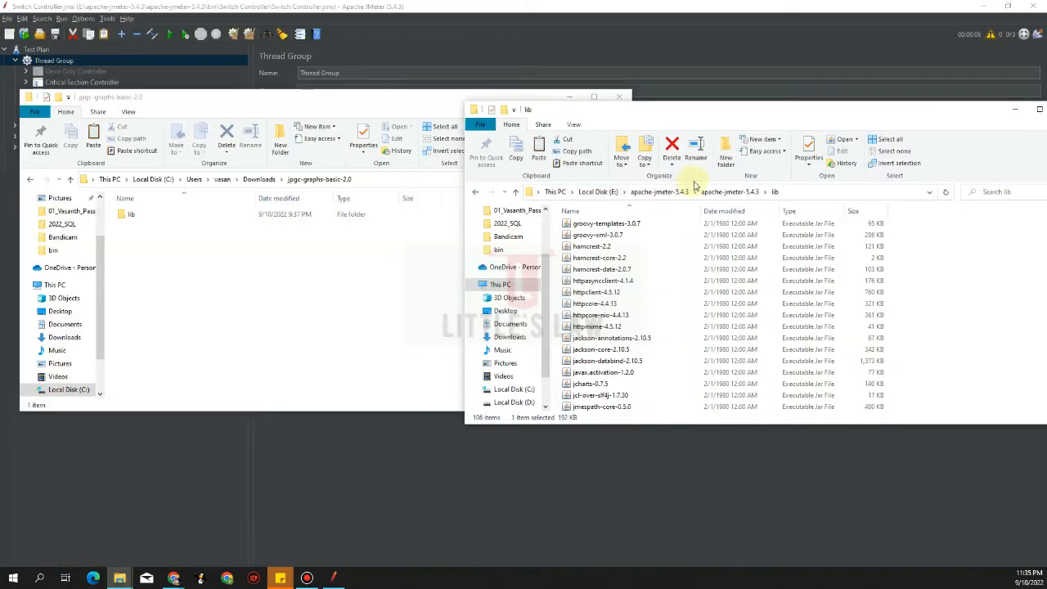
left_click(724, 193)
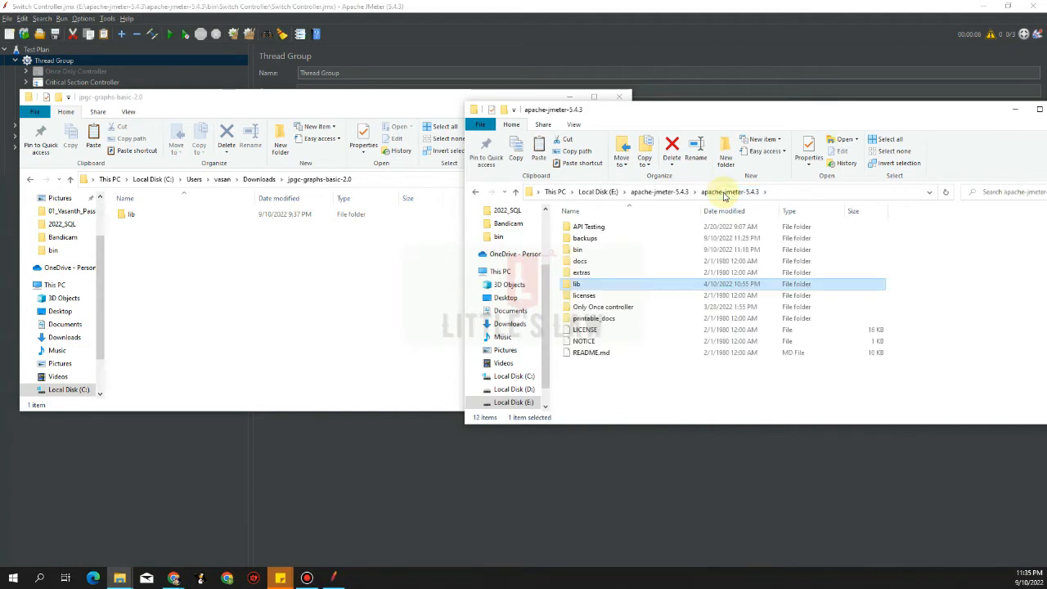
left_click(730, 196)
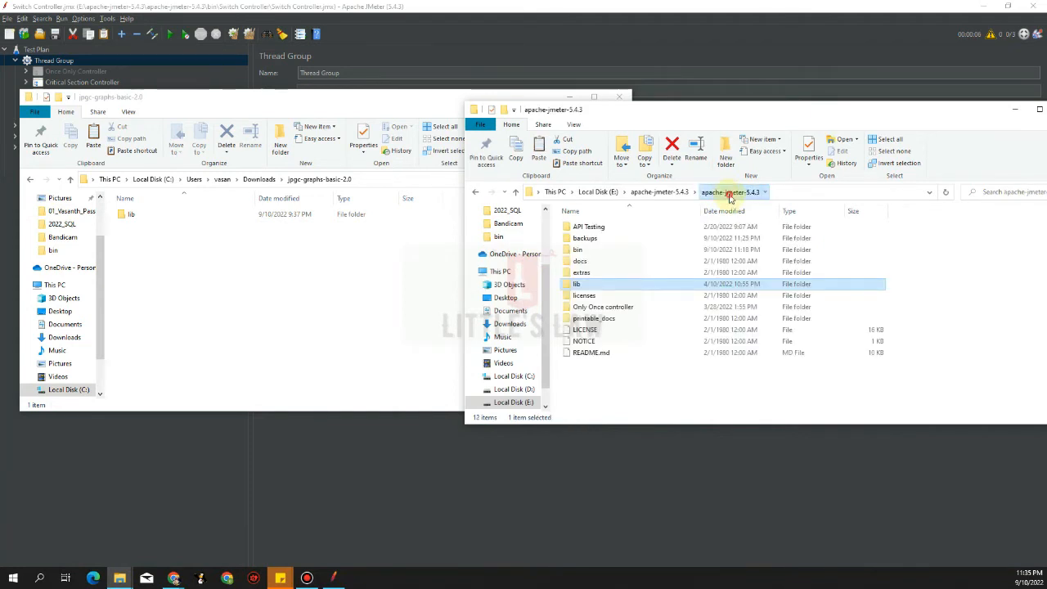
left_click(603, 285)
double_click(603, 285)
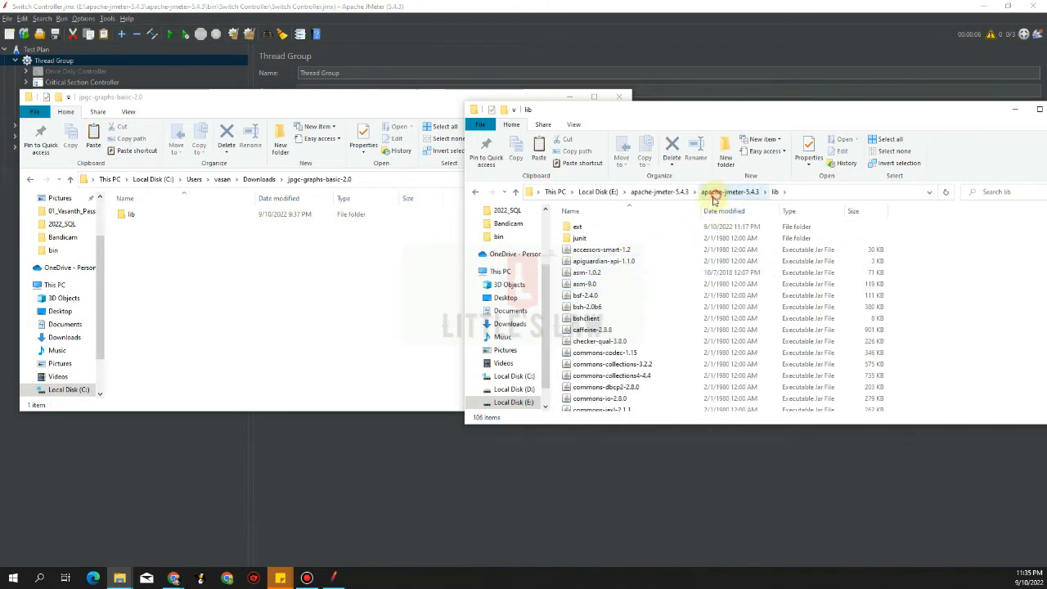
left_click(728, 193)
double_click(583, 249)
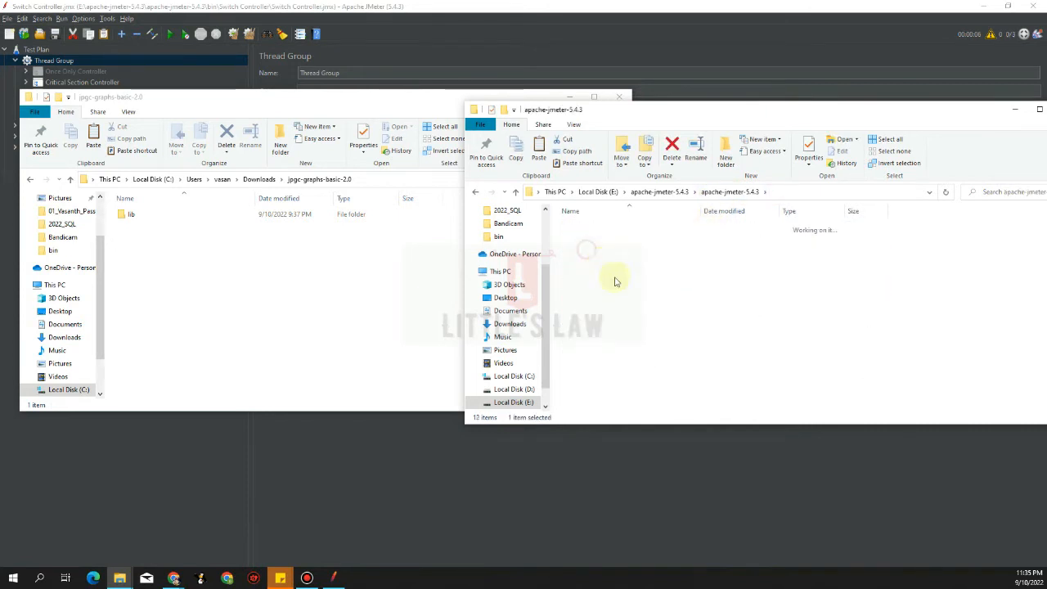
scroll(645, 328, "down", 15)
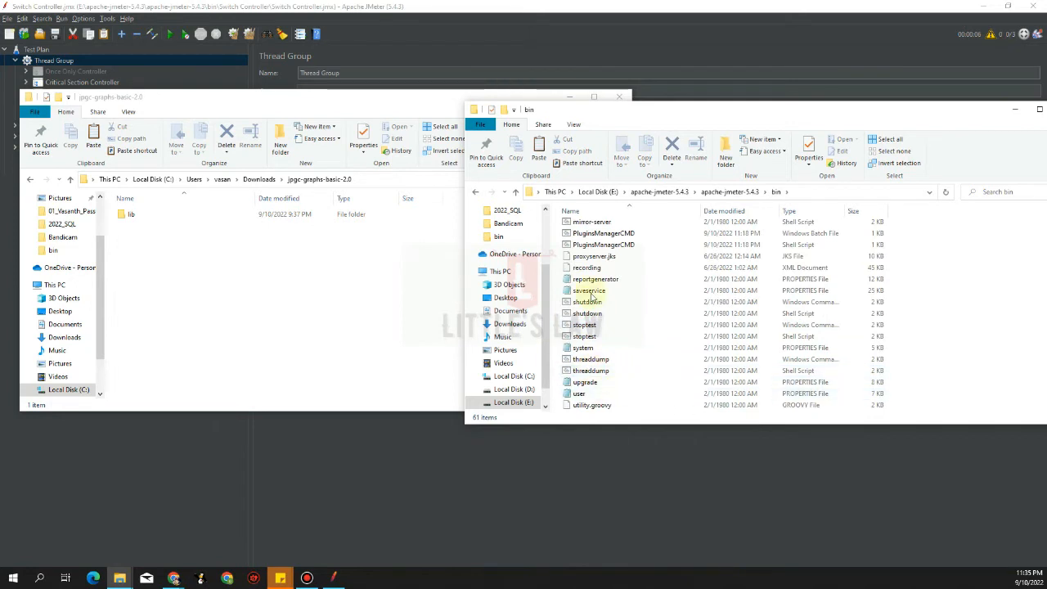
left_click(716, 193)
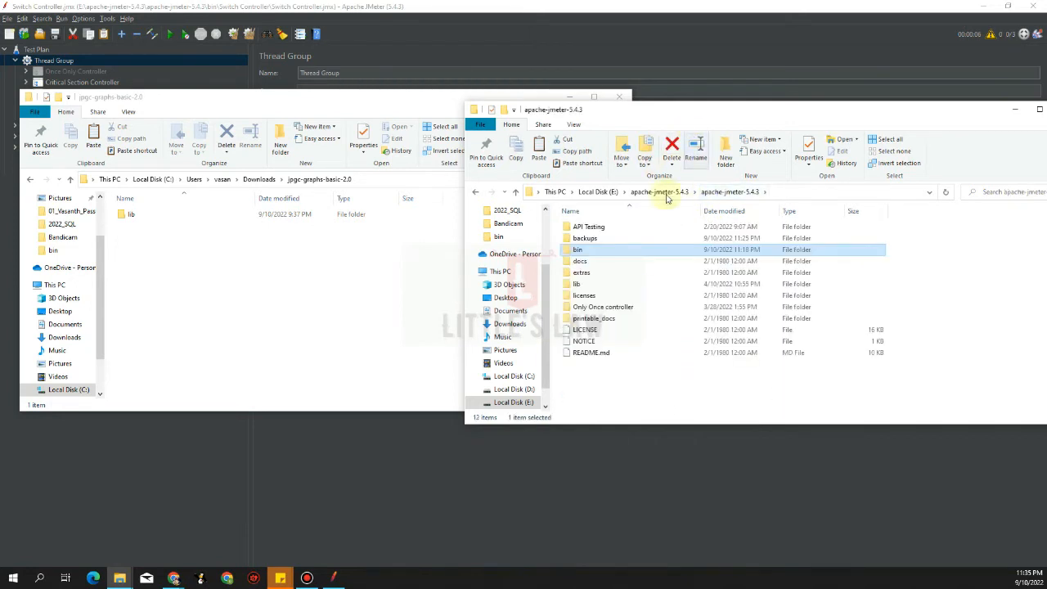
Open JMeter's lib\ext folder on the right and the plugin's lib\ext on the left
left_click_drag(586, 291, 129, 221)
double_click(129, 221)
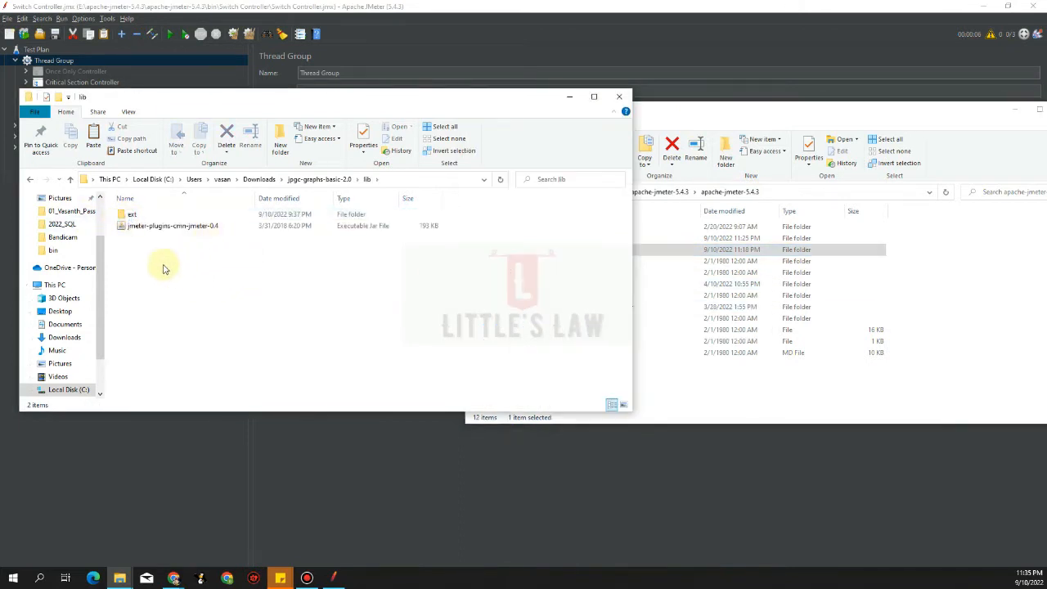
left_click(729, 117)
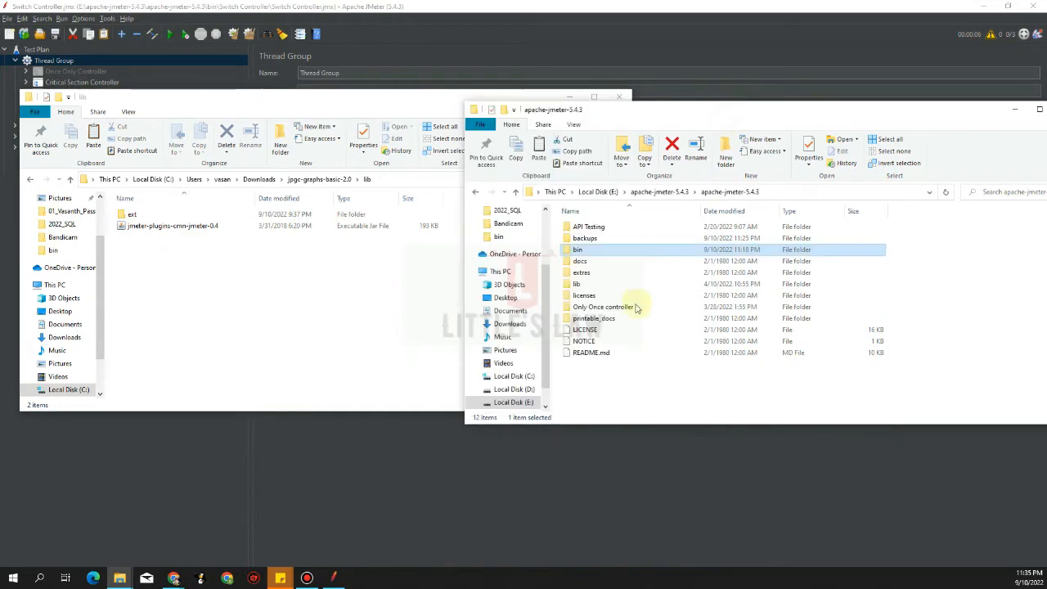
double_click(596, 284)
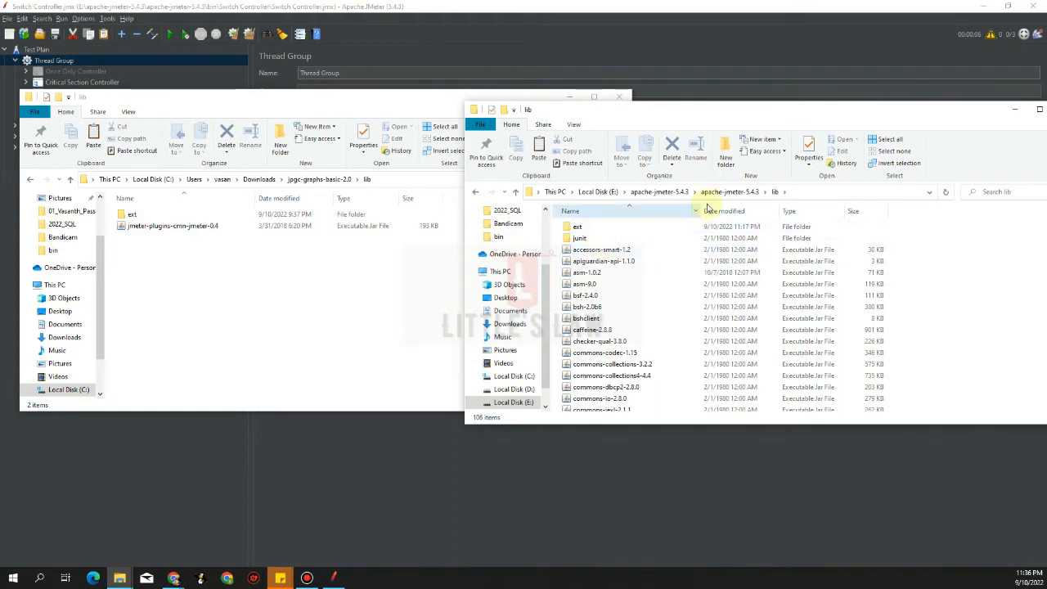
double_click(576, 228)
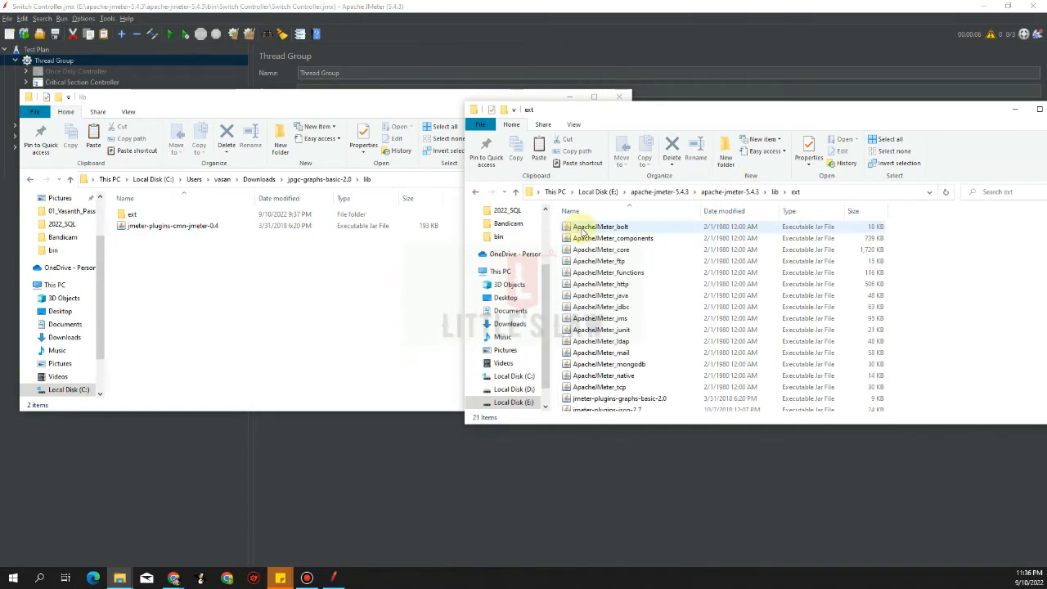
left_click(162, 217)
double_click(162, 217)
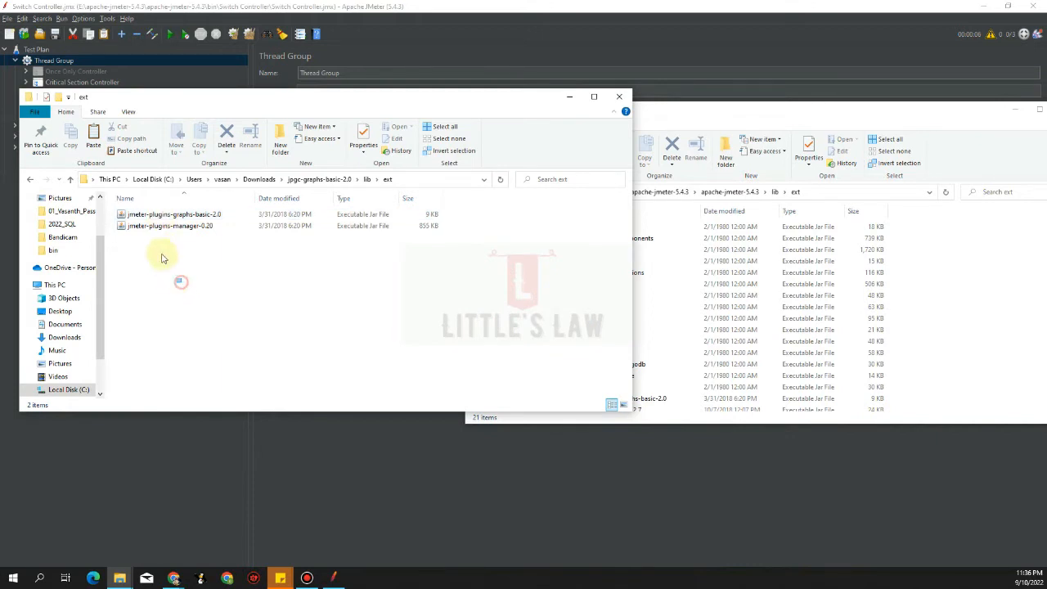
Copy the graphs-basic-2.0 and manager-0.20 jars into JMeter's lib\ext, replacing existing files
left_click_drag(178, 282, 159, 214)
key("ctrl+c")
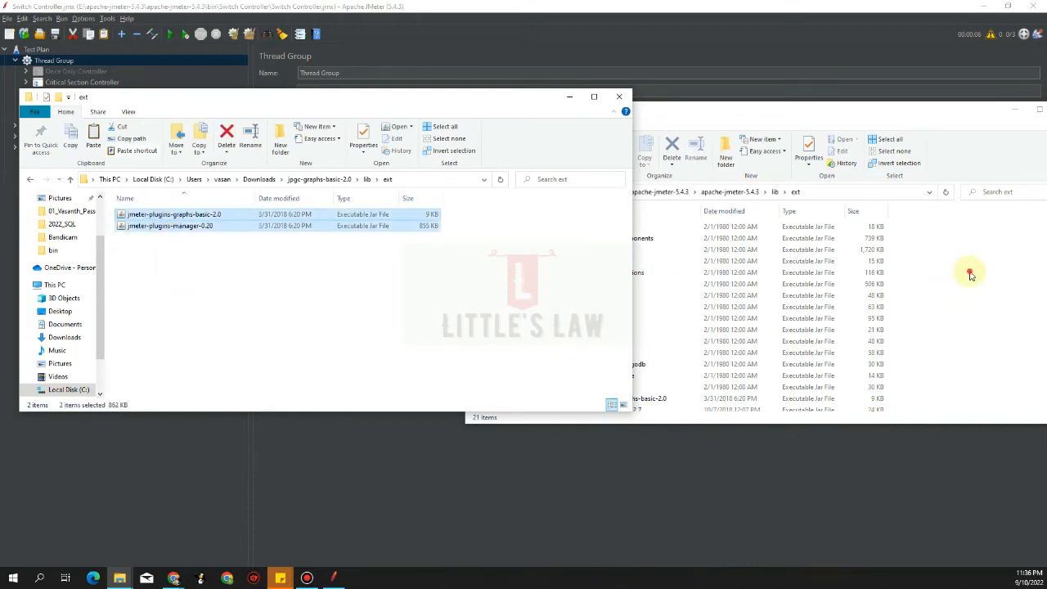
left_click(970, 275)
key("ctrl+v")
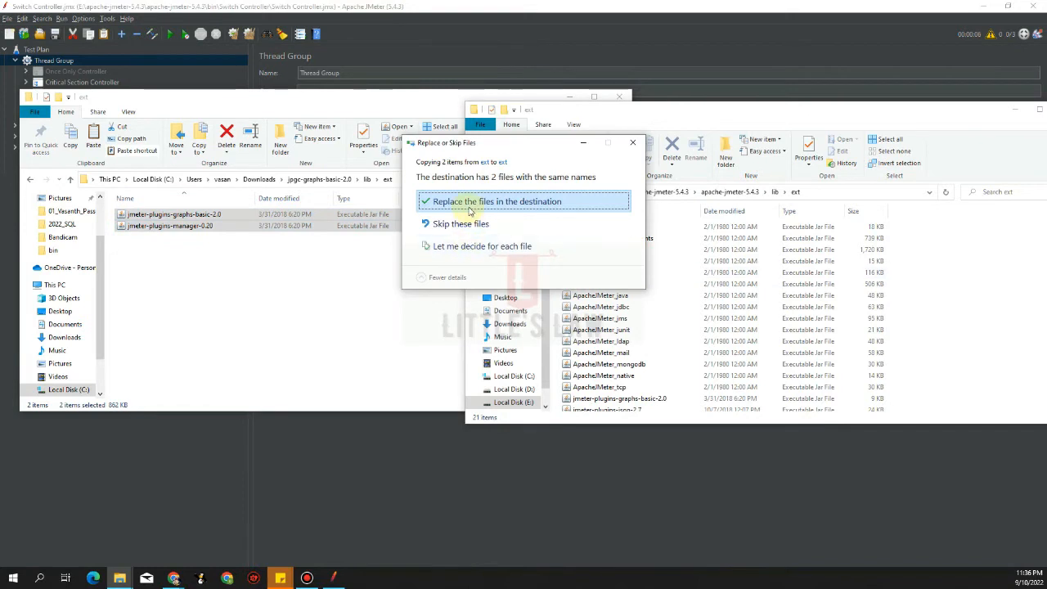
left_click(473, 204)
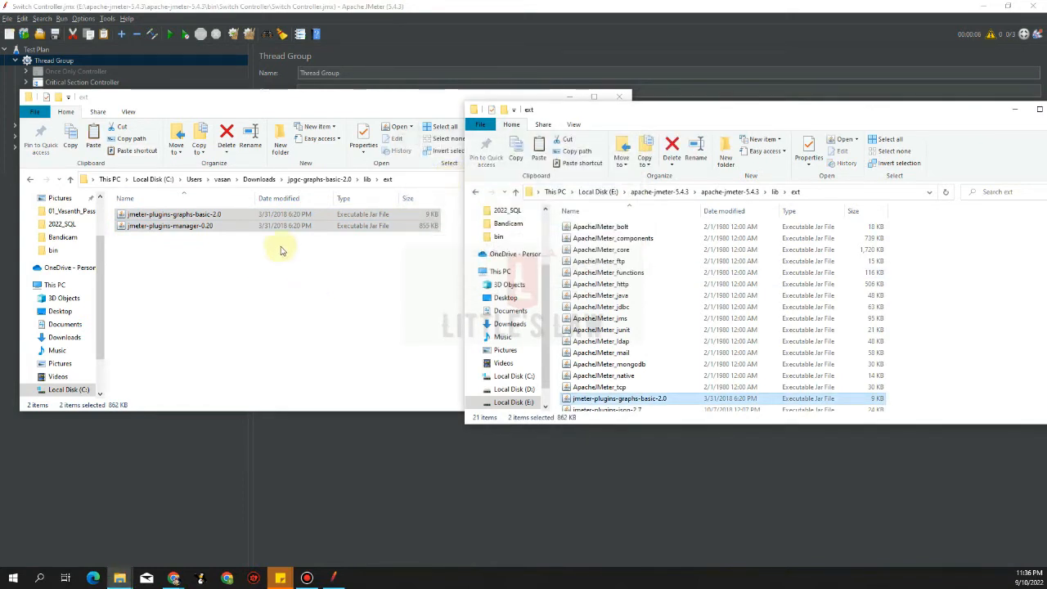
Copy jmeter-plugins-cmn-jmeter-0.4.jar into JMeter's lib folder, replacing the existing jar
left_click(366, 179)
left_click(146, 228)
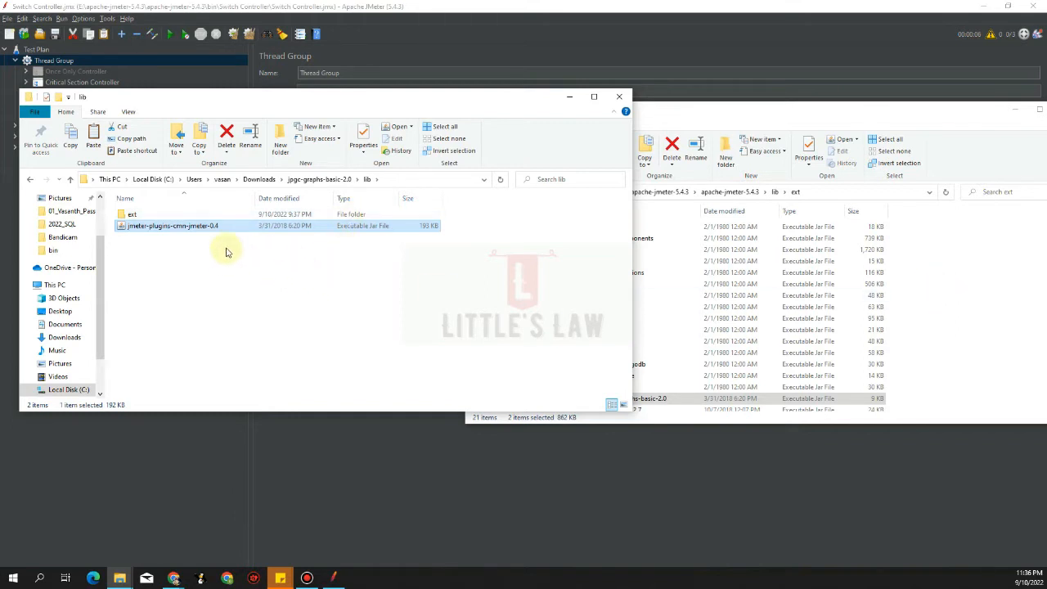
left_click(956, 264)
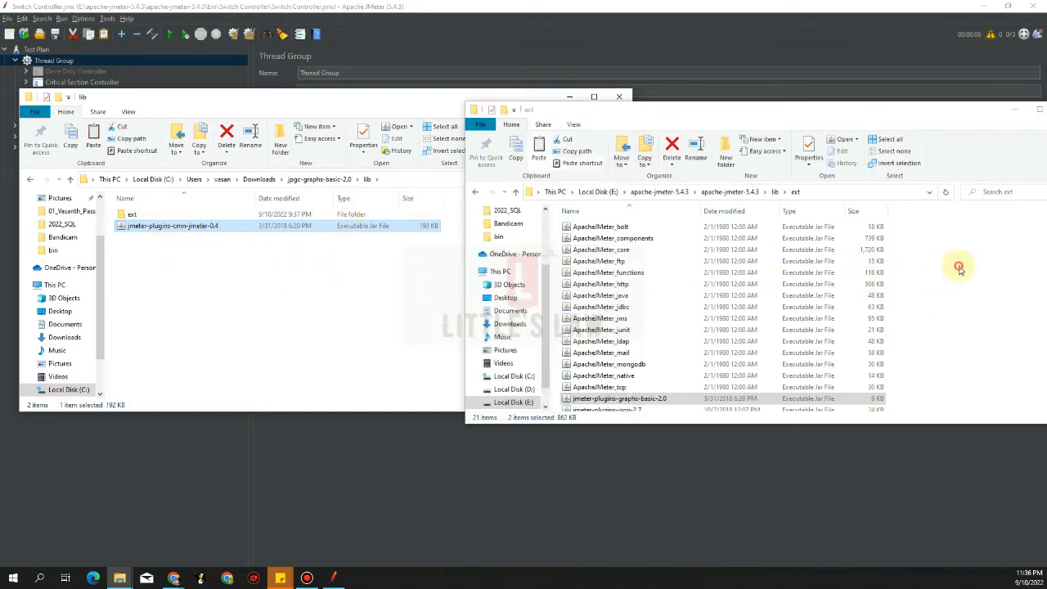
left_click(775, 193)
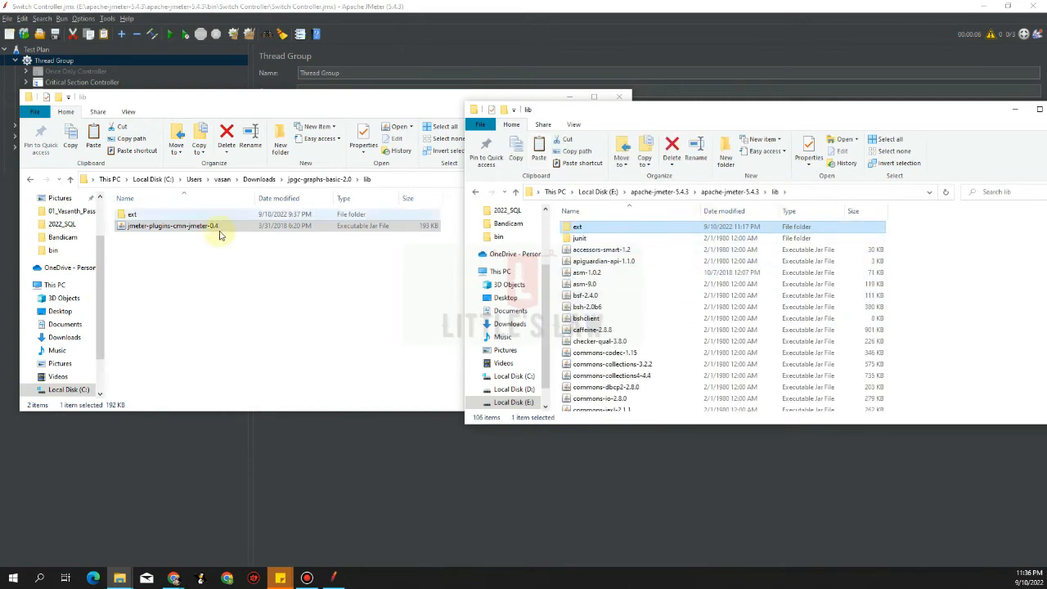
left_click(944, 278)
key("ctrl+v")
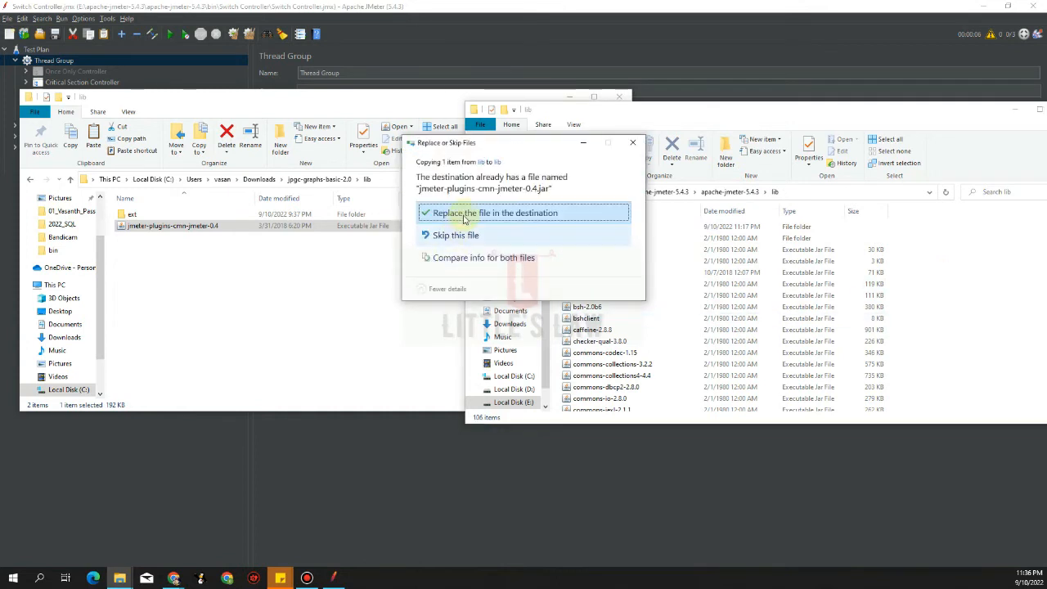
left_click(464, 214)
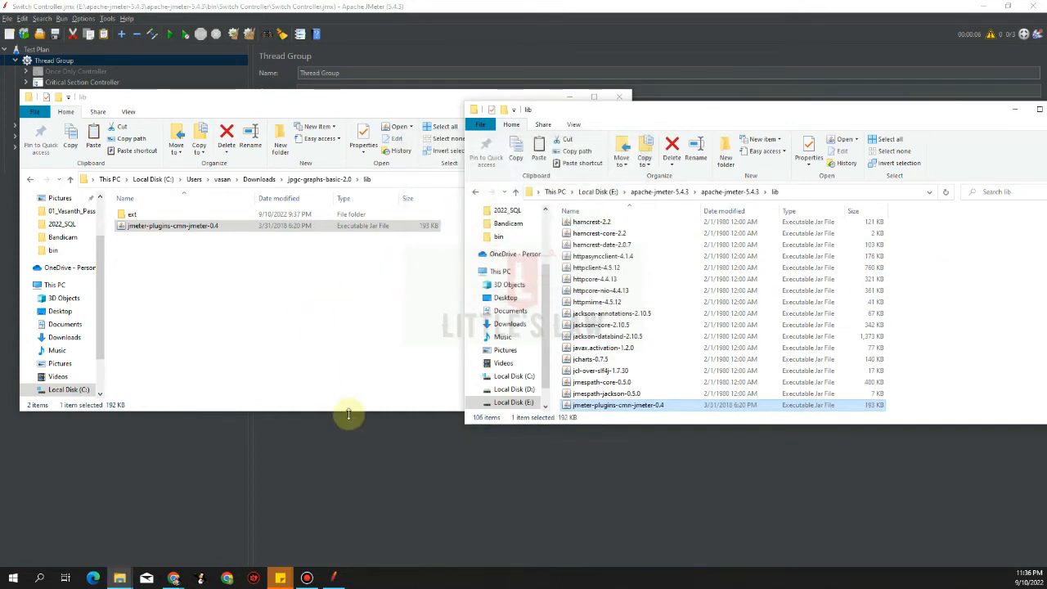
left_click(570, 97)
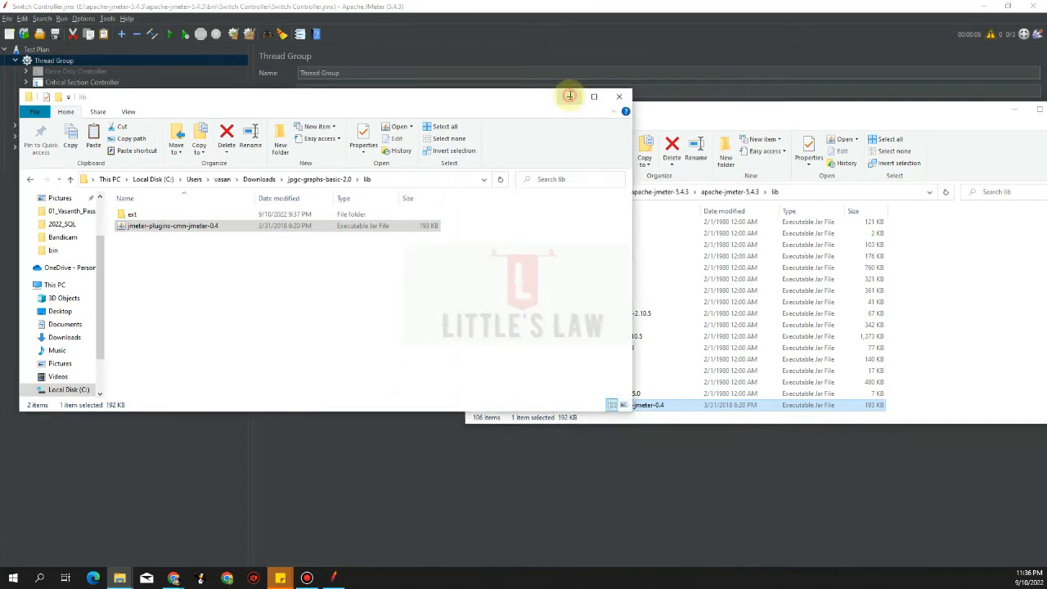
Minimize the other Explorer window and check JMeter's Options menu for Plugins Manager
left_click(1018, 110)
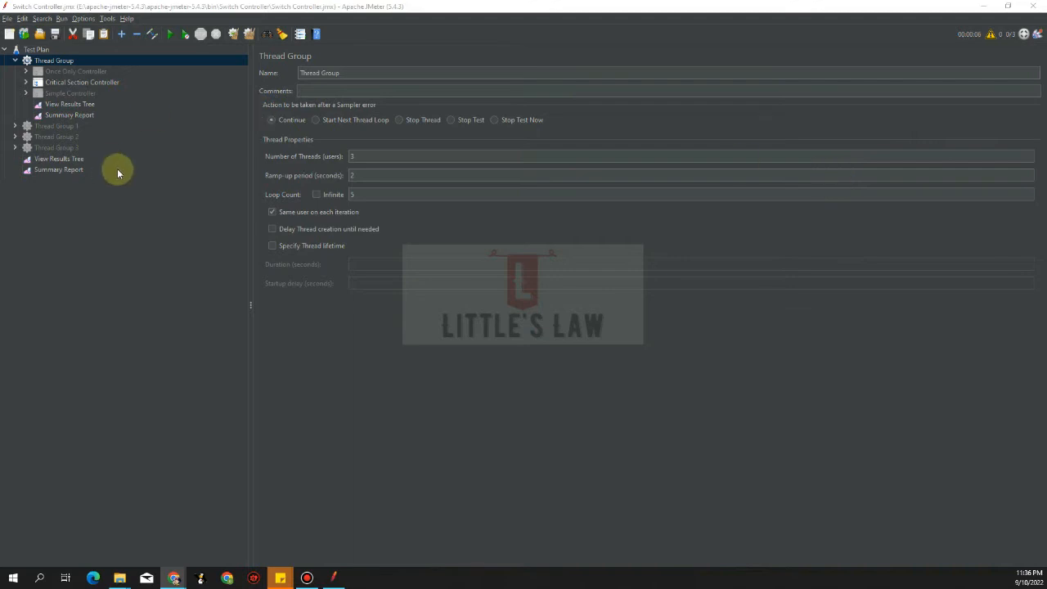
left_click(108, 12)
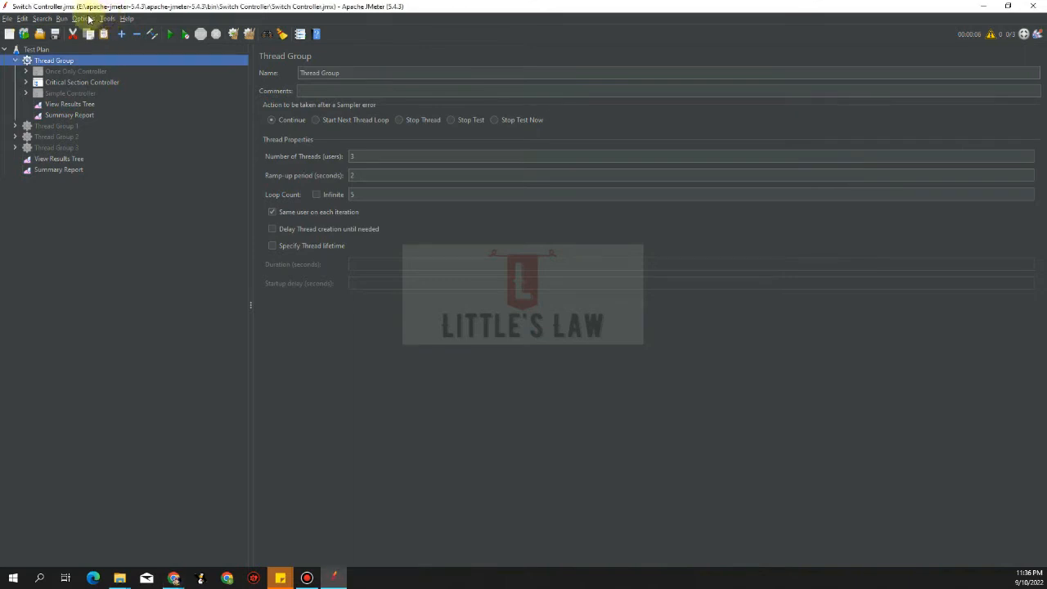
left_click(83, 18)
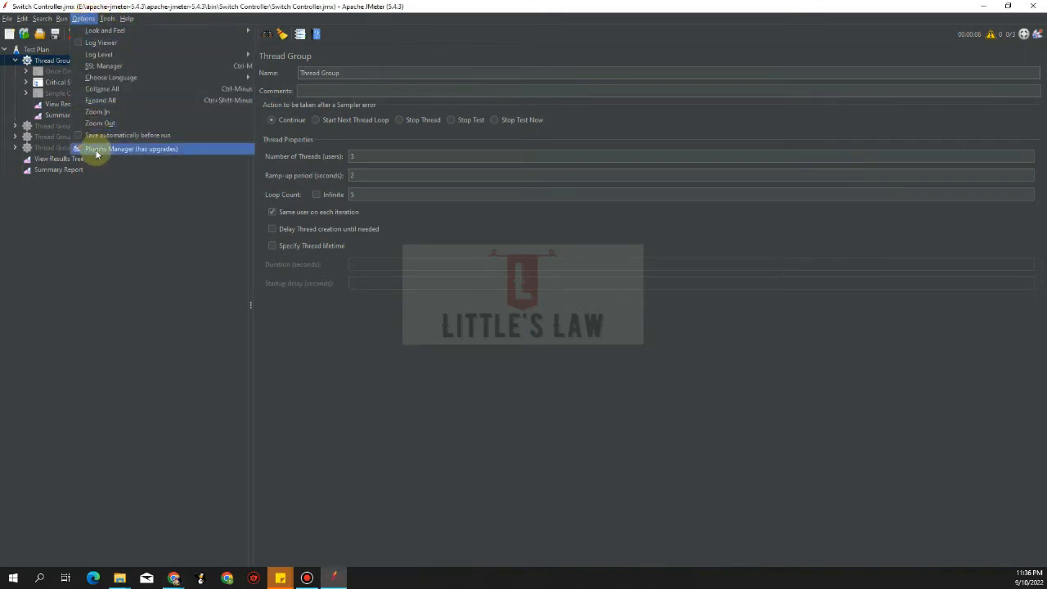
left_click(104, 214)
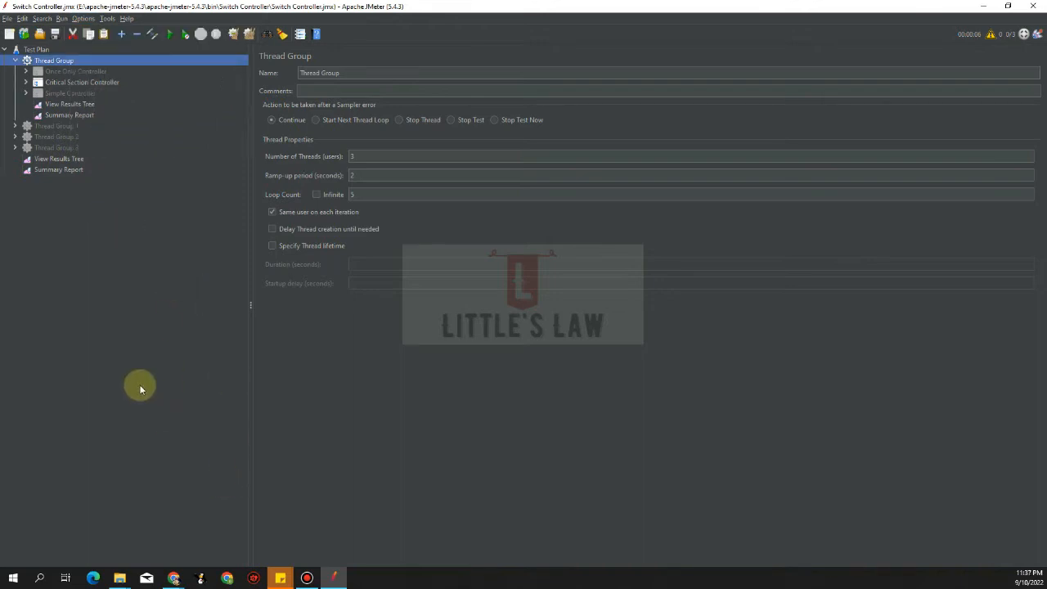
left_click(113, 246)
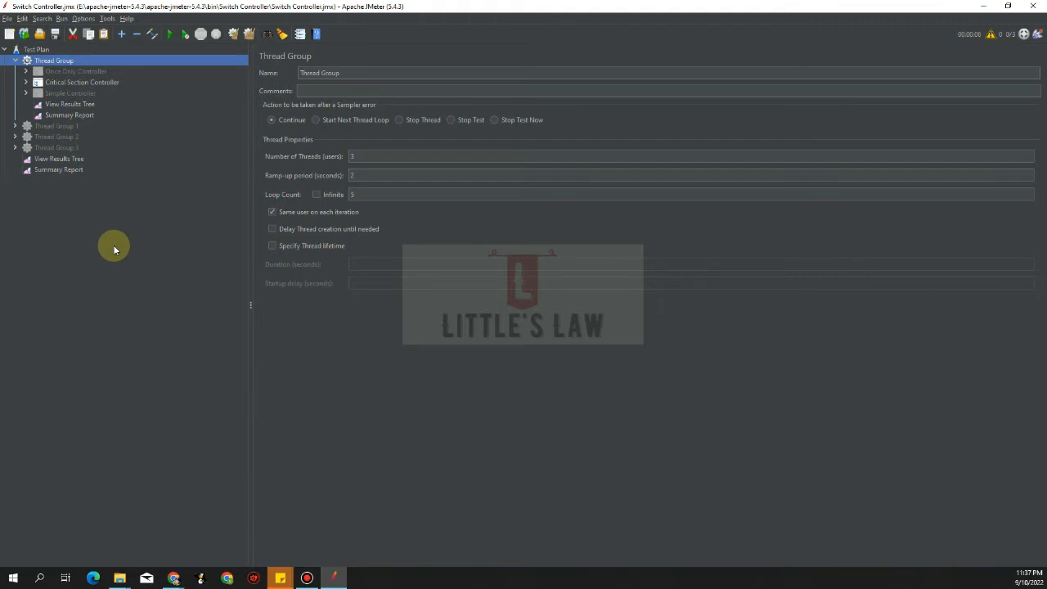
Restart JMeter via File > Restart, answer the save prompt, and maximize the window
left_click(6, 18)
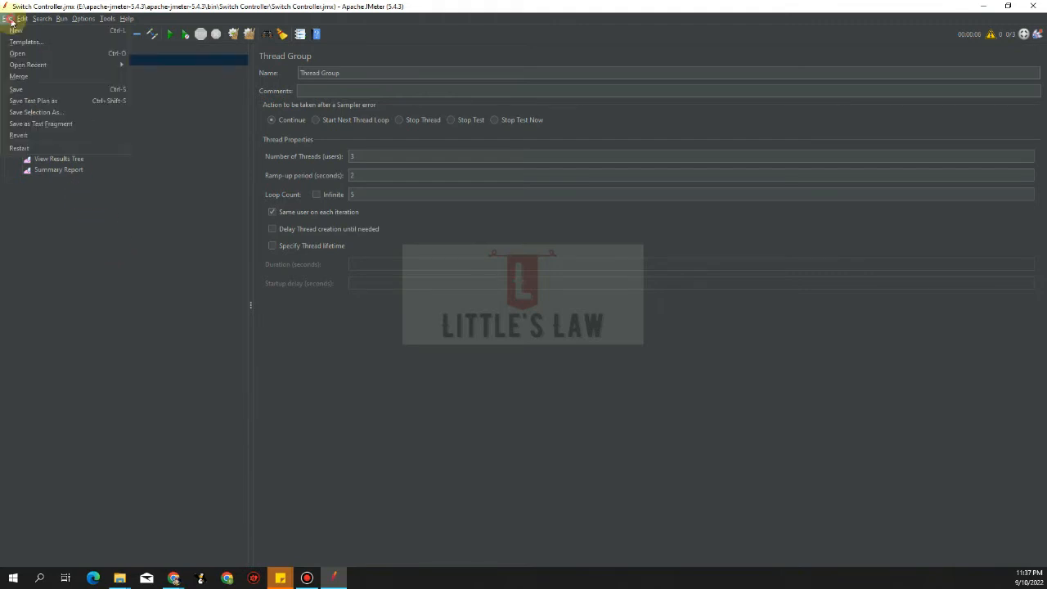
left_click(18, 147)
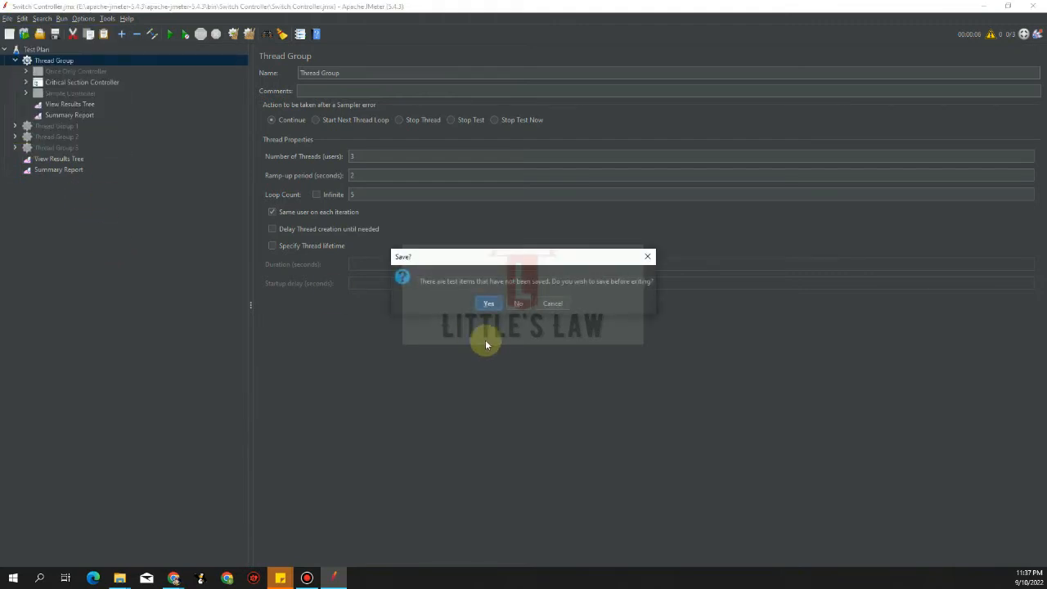
left_click(516, 304)
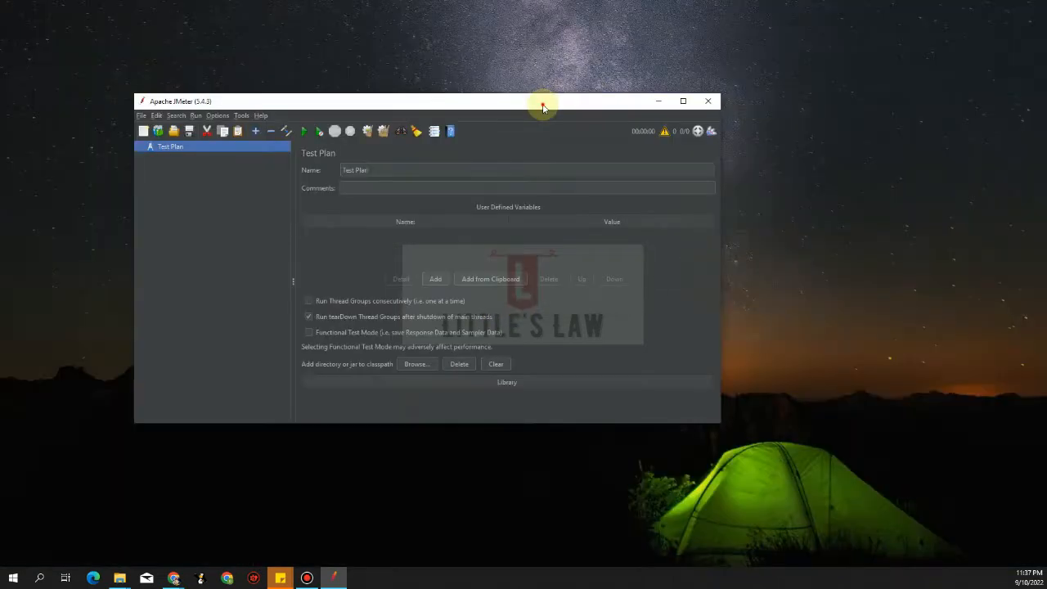
double_click(542, 107)
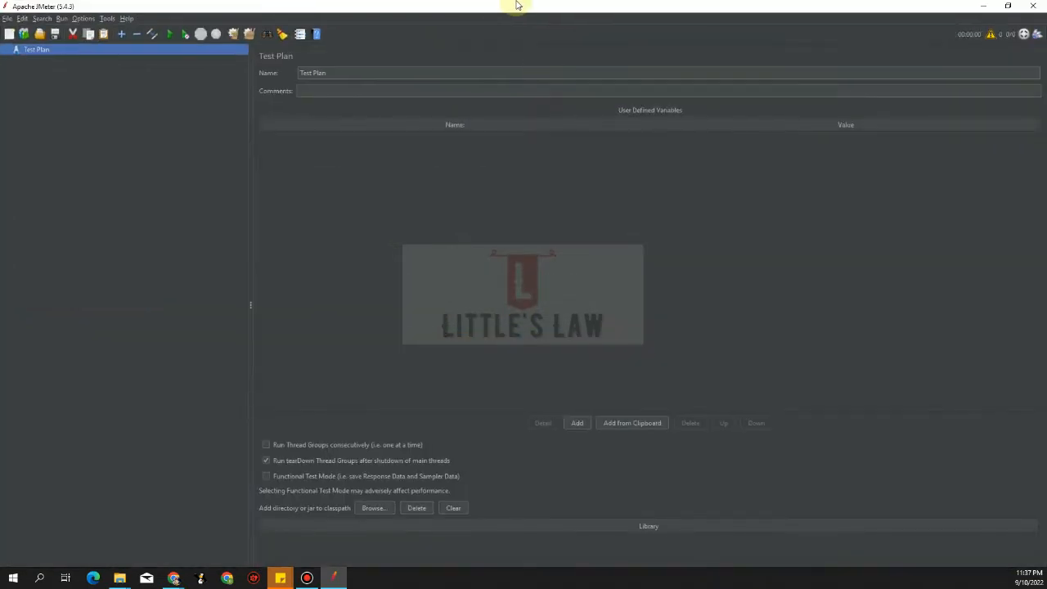
mouse_move(523, 5)
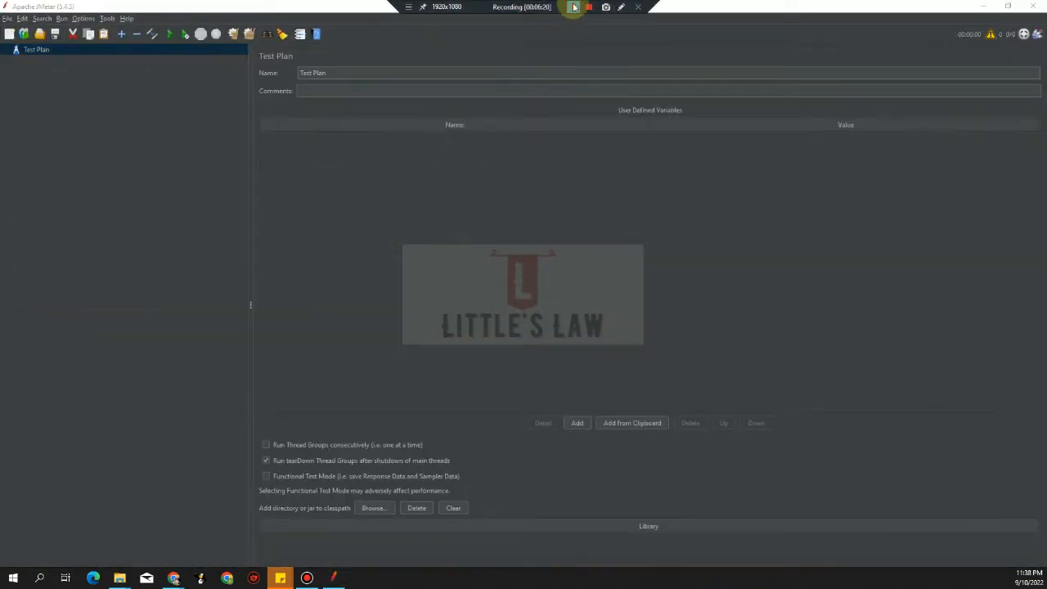
left_click(70, 177)
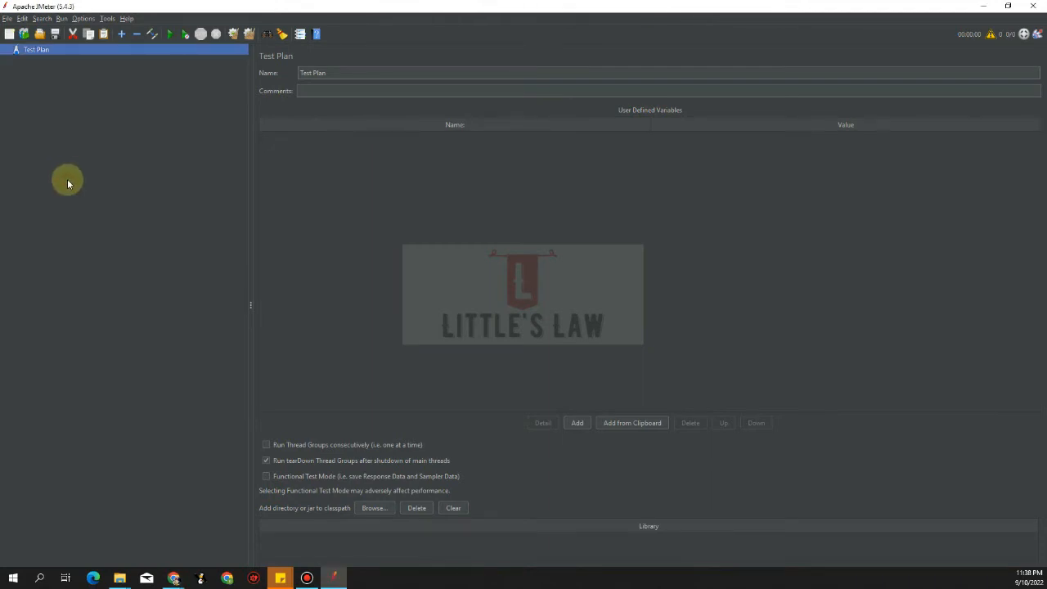
Reopen Switch Controller.jmx from File > Open Recent
left_click(6, 19)
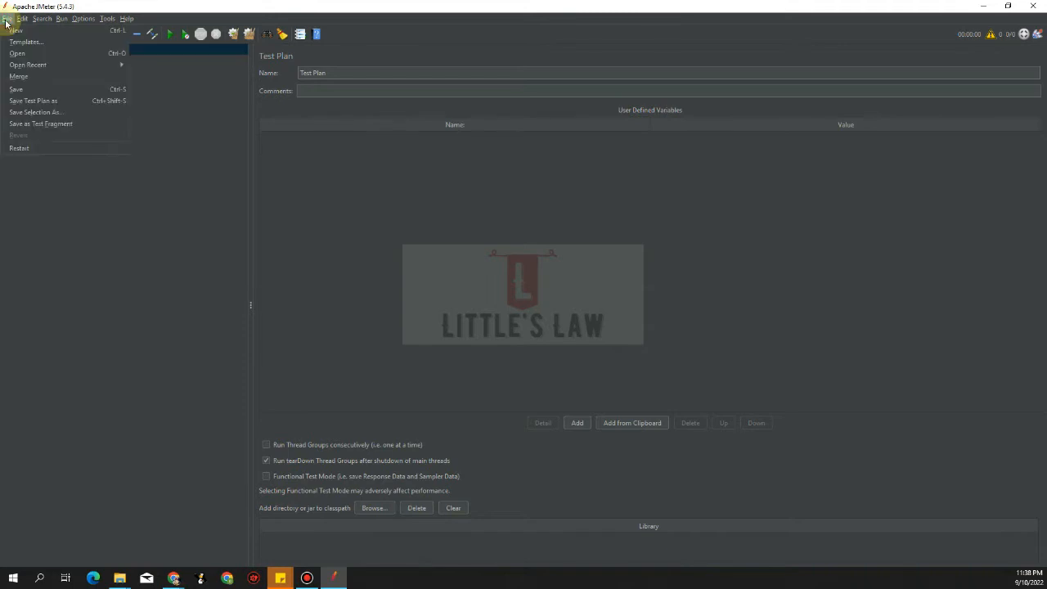
mouse_move(34, 65)
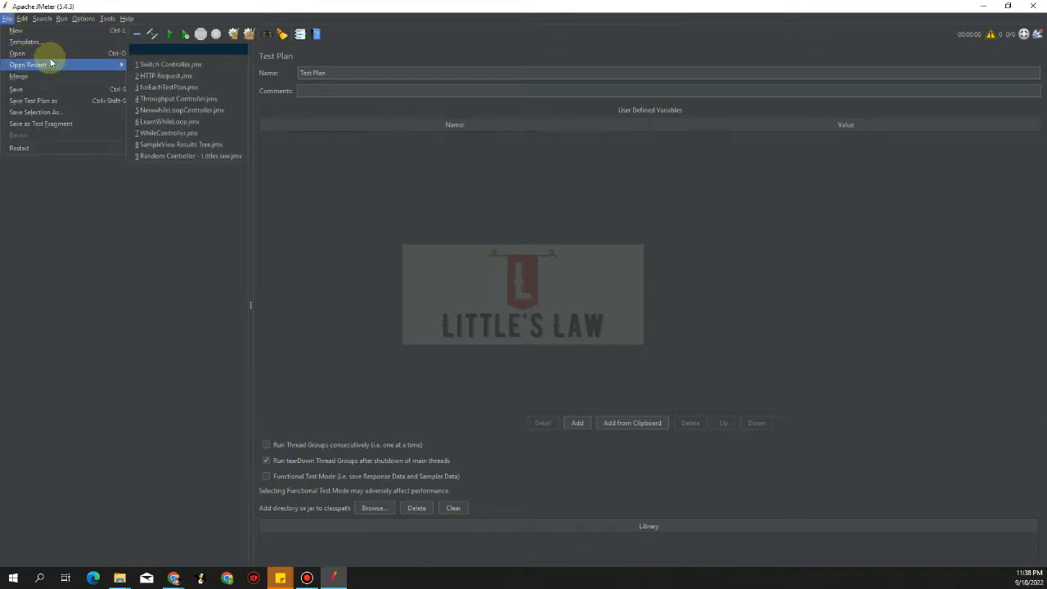
left_click(180, 64)
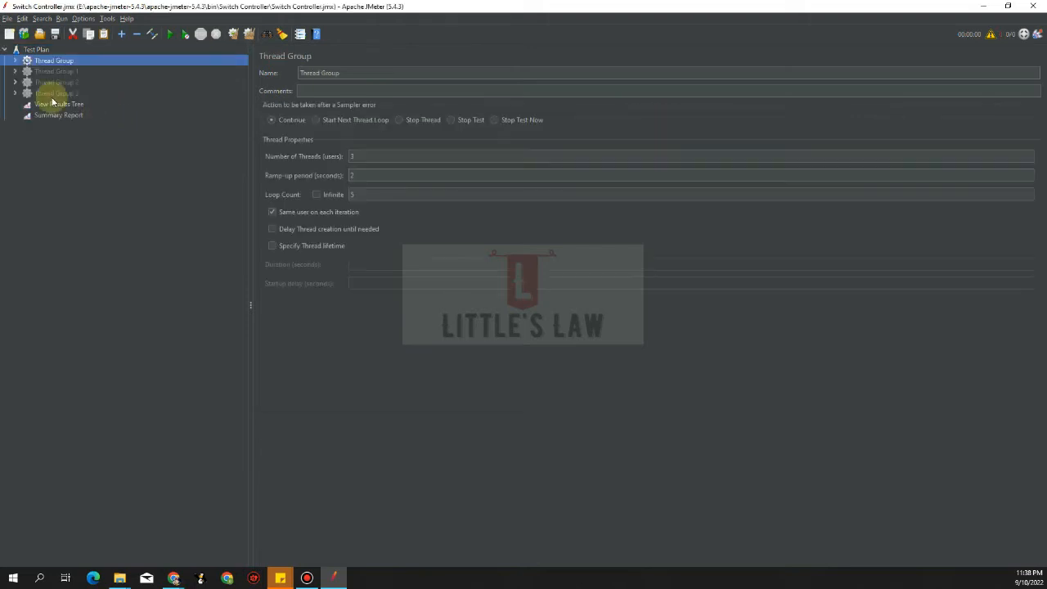
Delete the three existing jp@gc listeners under Thread Group
left_click(14, 62)
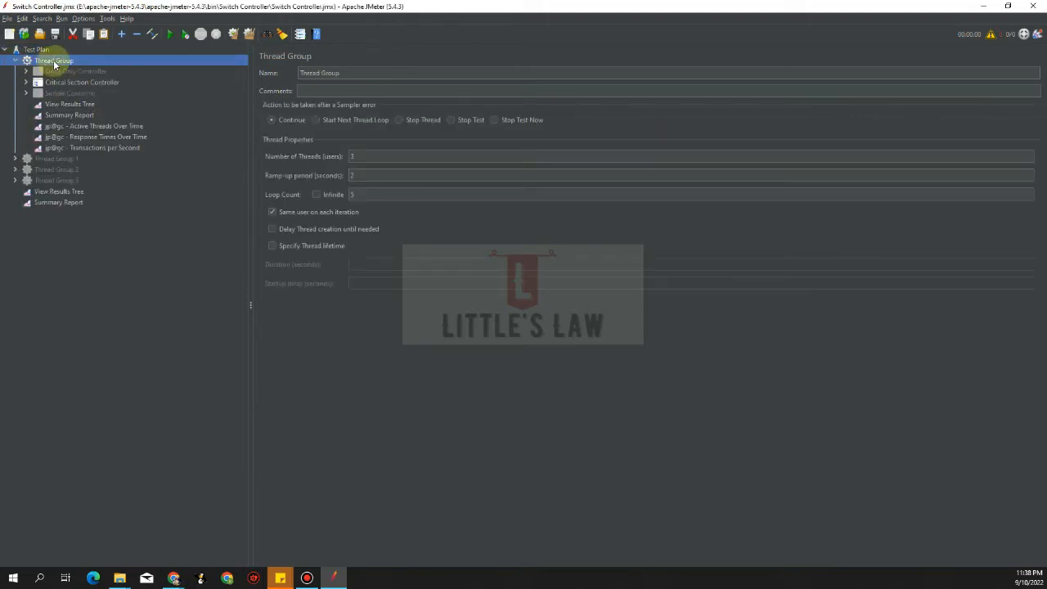
left_click(89, 128)
left_click(100, 149, "shift")
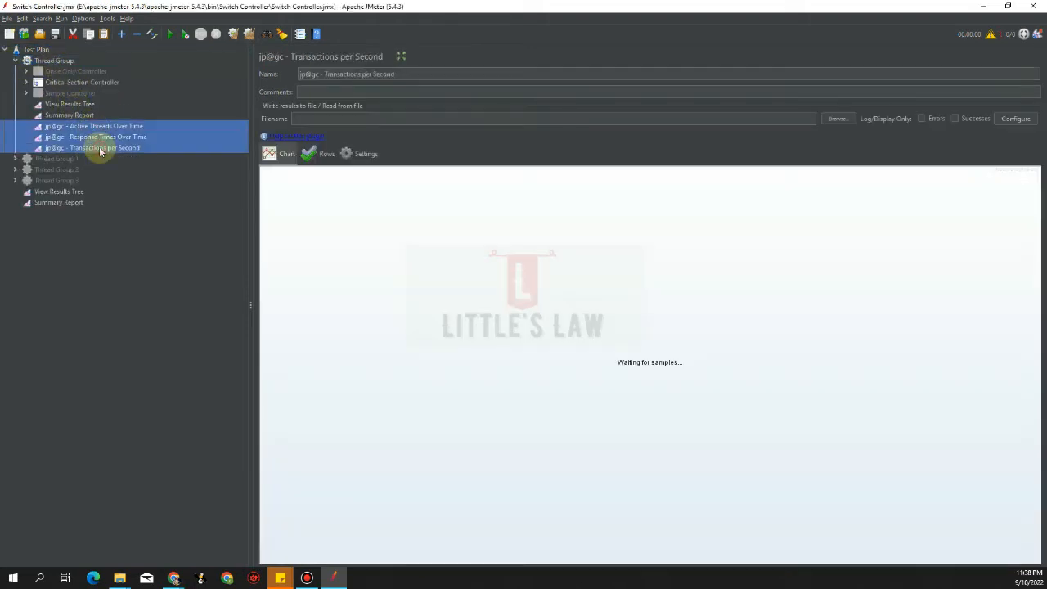
key("Delete")
key("Return")
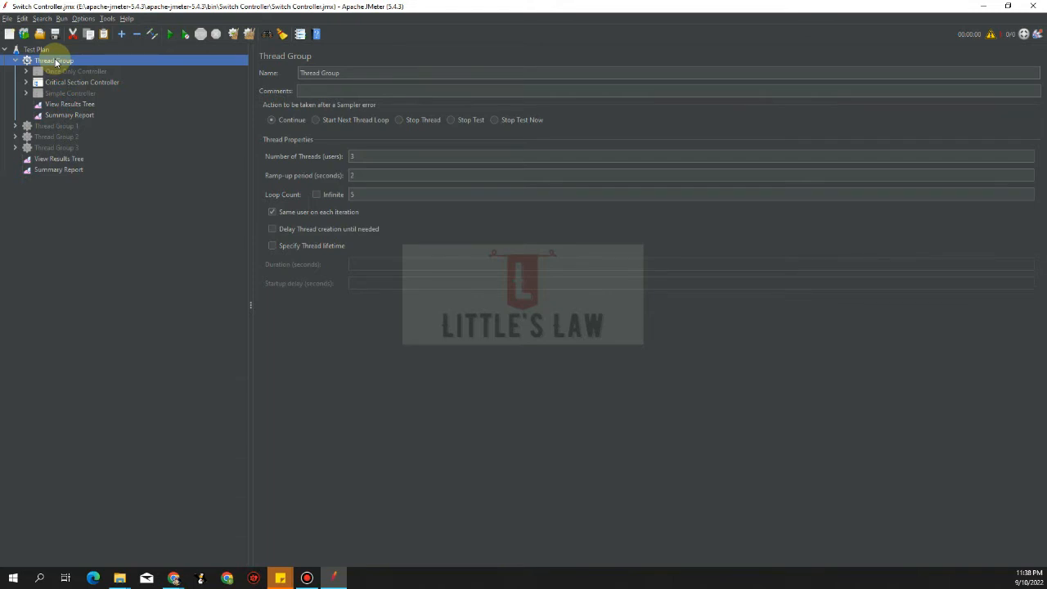
Add a jp@gc - Active Threads Over Time listener to the Thread Group
right_click(56, 62)
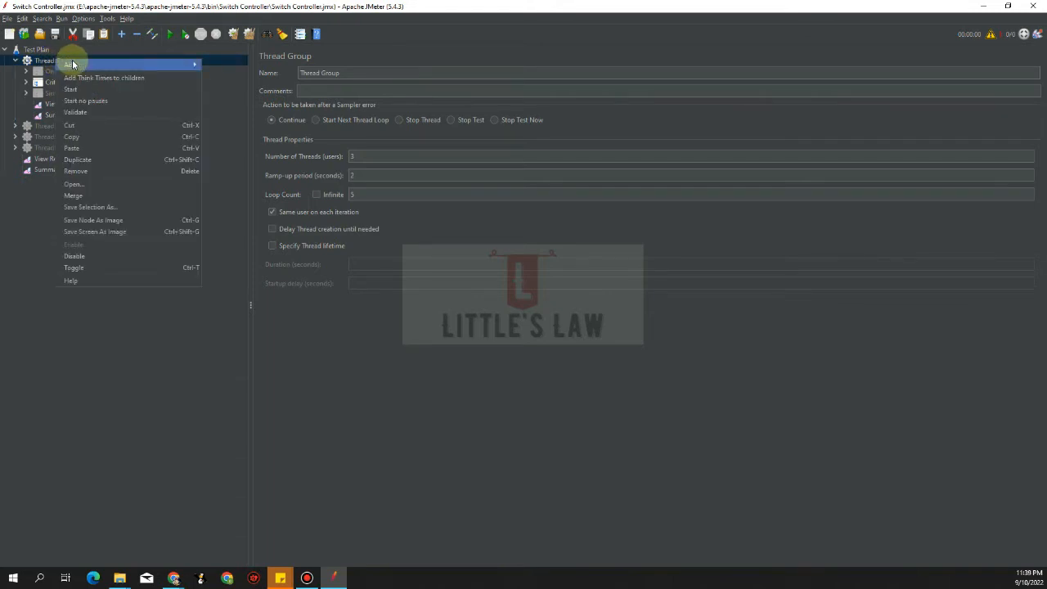
mouse_move(72, 66)
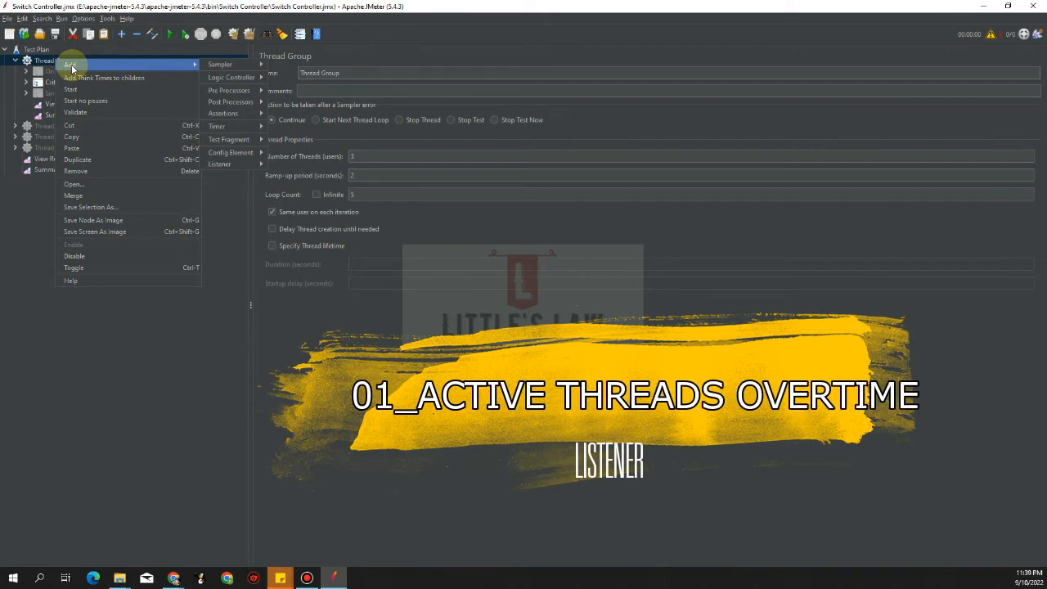
right_click(45, 58)
mouse_move(54, 66)
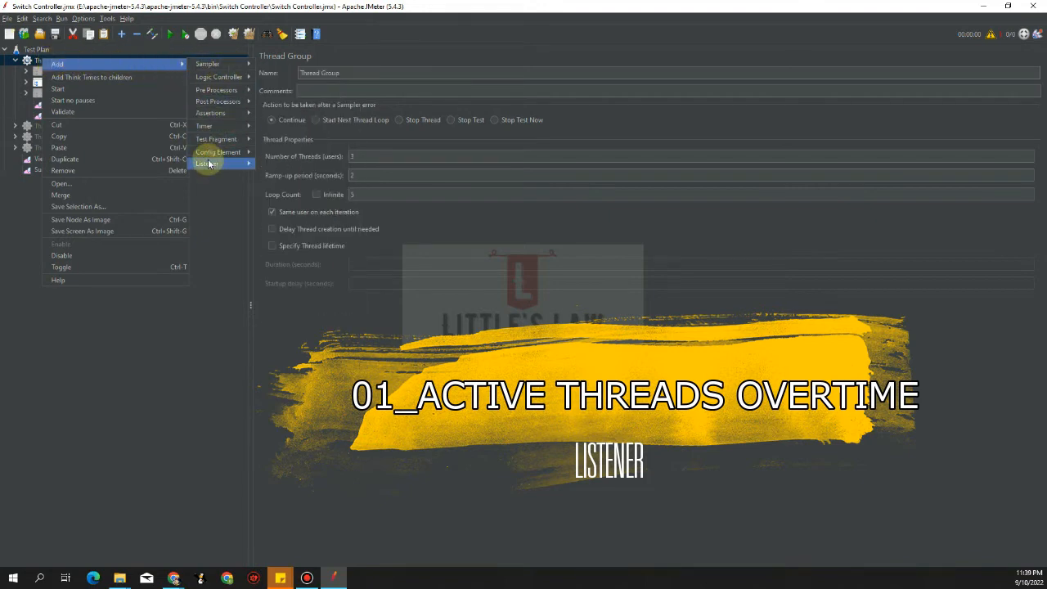
mouse_move(209, 164)
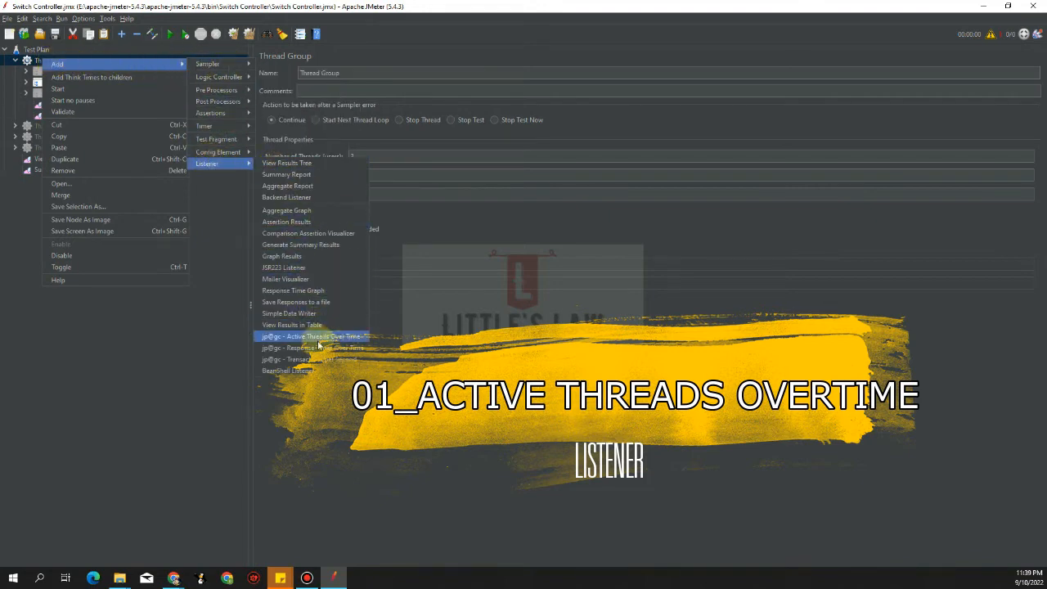
left_click(322, 337)
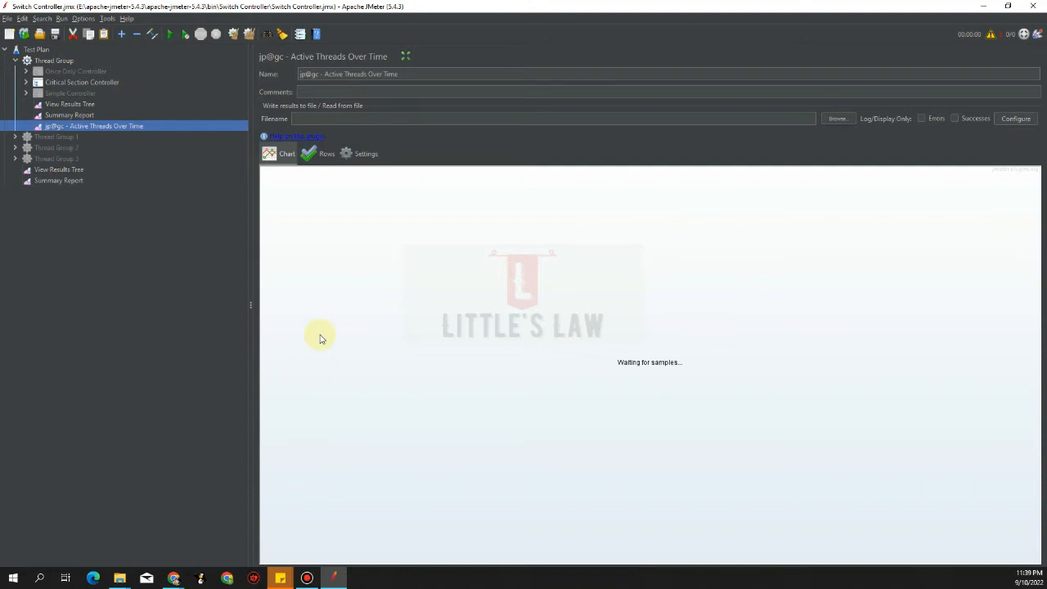
Enter 10 threads, ramp-up 5 and loop count 10 in the Thread Group fields
left_click(59, 62)
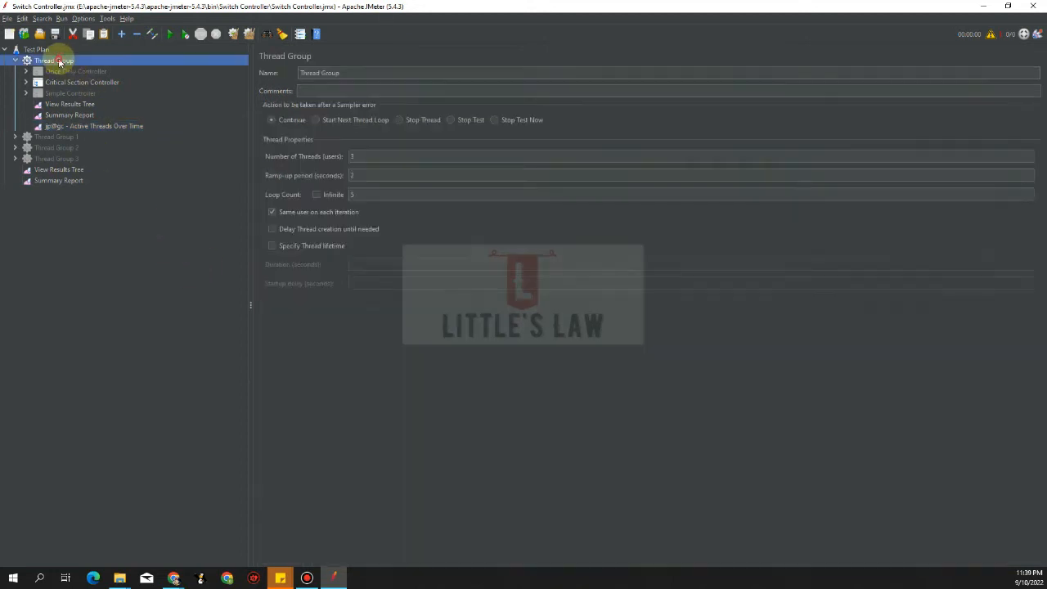
left_click(374, 155)
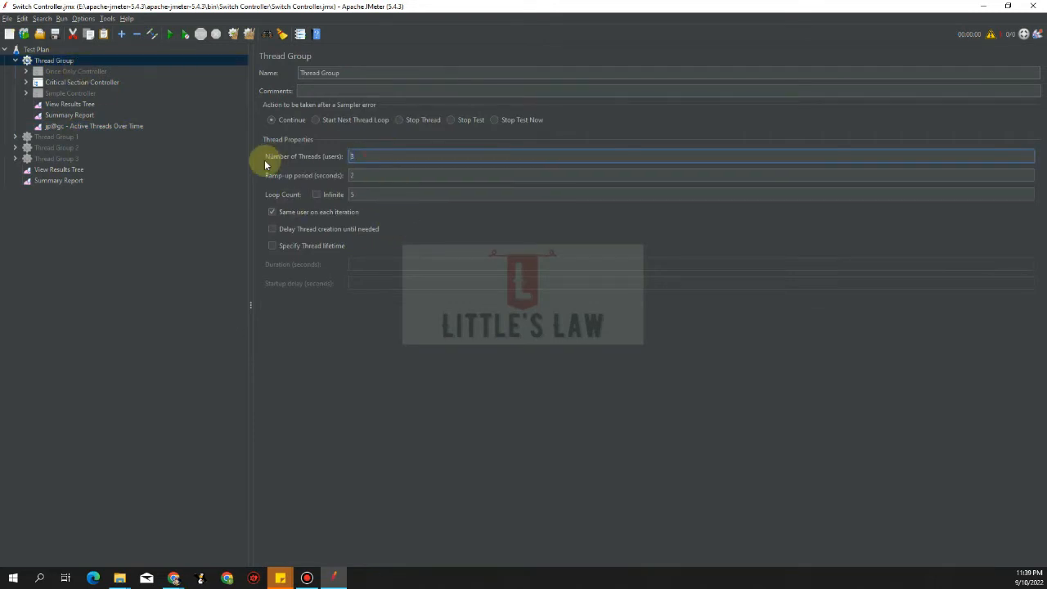
type("0")
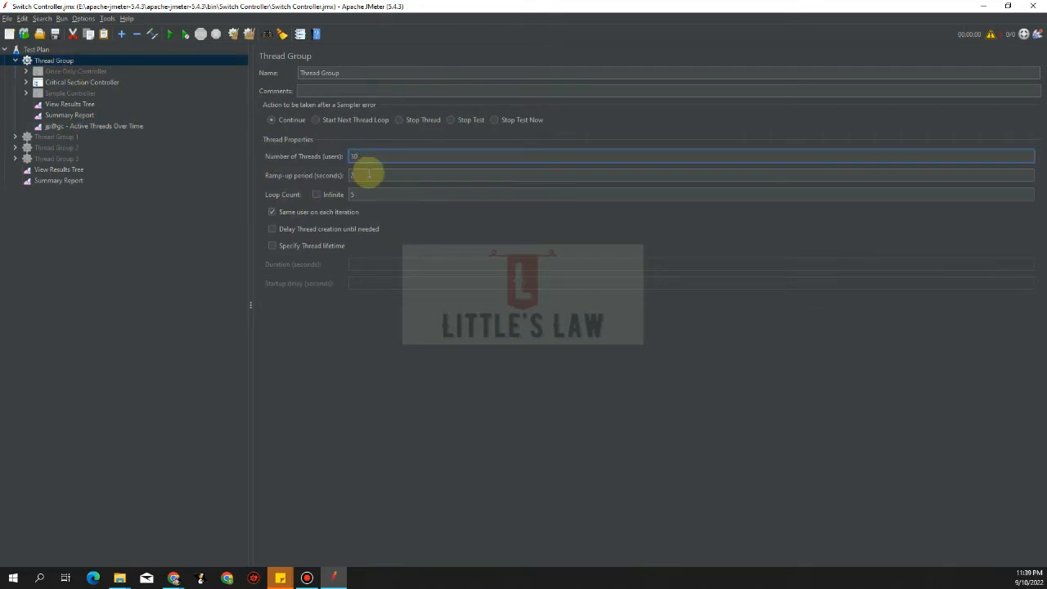
left_click(369, 175)
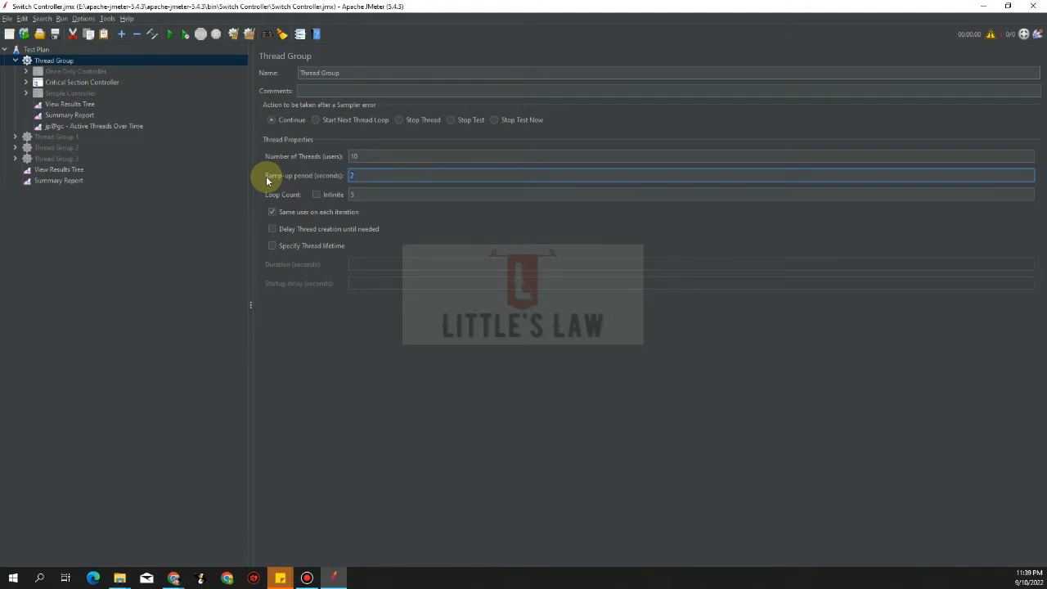
type("5")
left_click_drag(370, 195, 323, 192)
type("10")
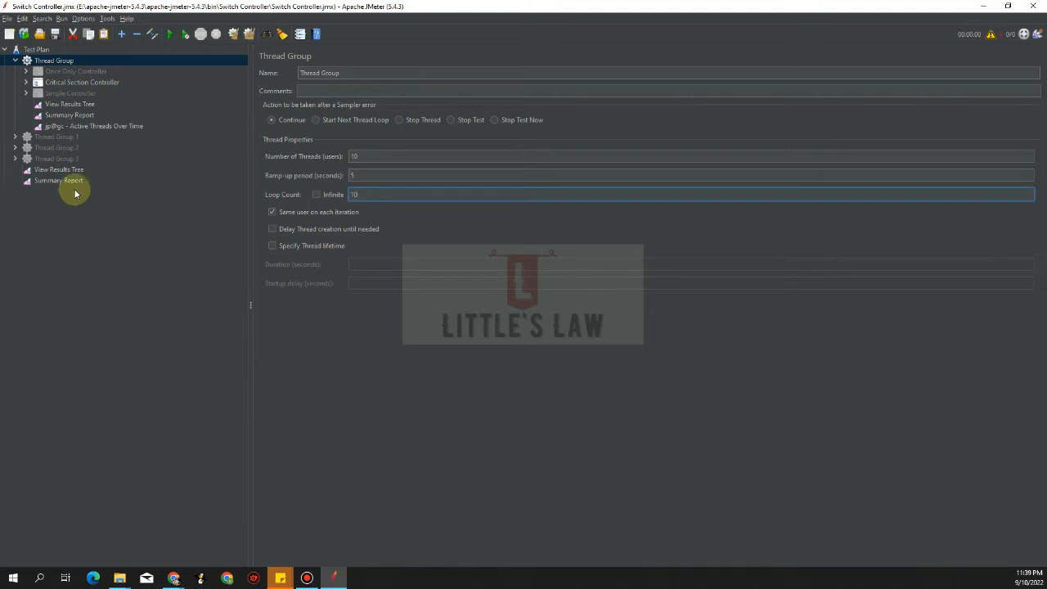
left_click(87, 127)
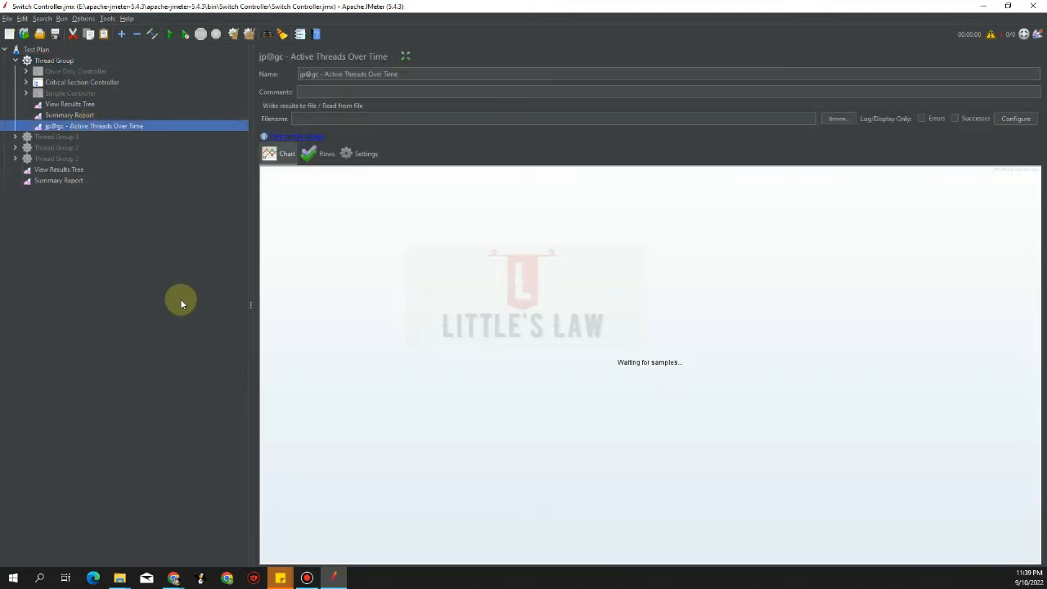
Switch the listener from Rows to Settings and open the timeline grouping dropdown
left_click(325, 155)
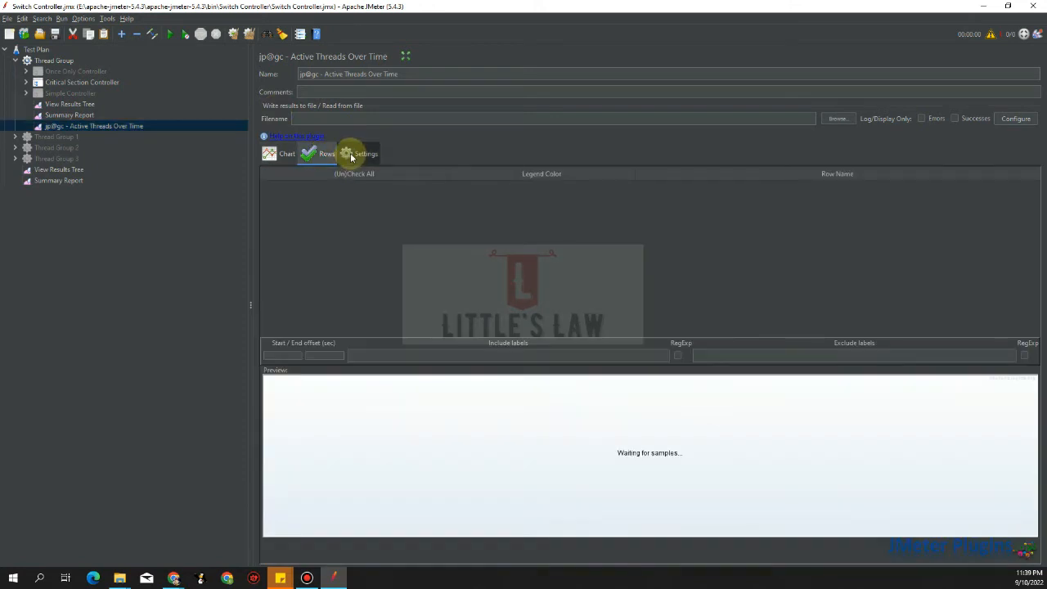
left_click(351, 155)
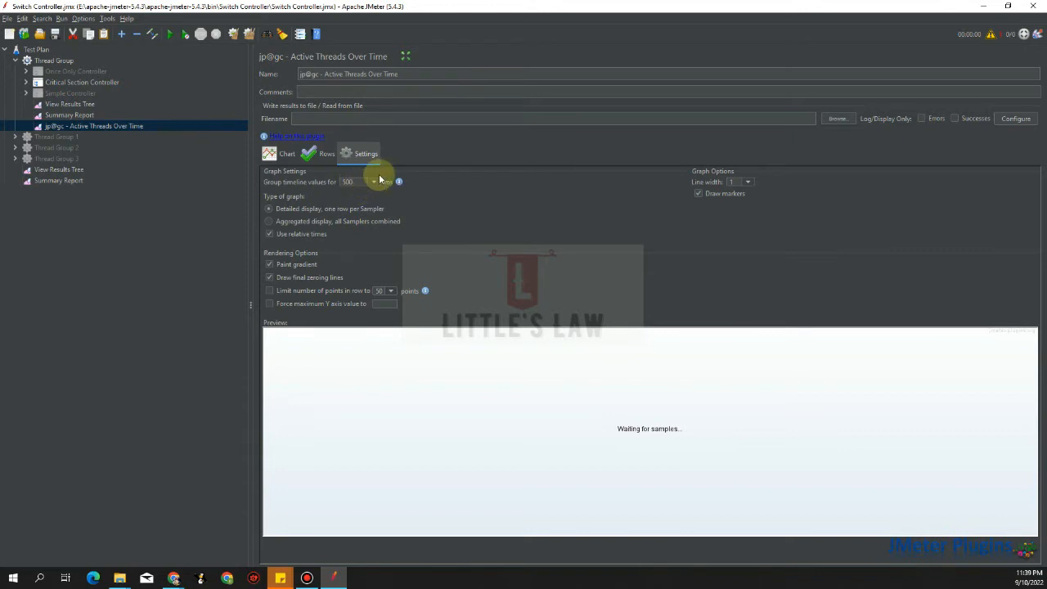
left_click(374, 182)
Try several grouping intervals, enable one row per sampler, and settle on 2000 ms
left_click(361, 214)
left_click(373, 182)
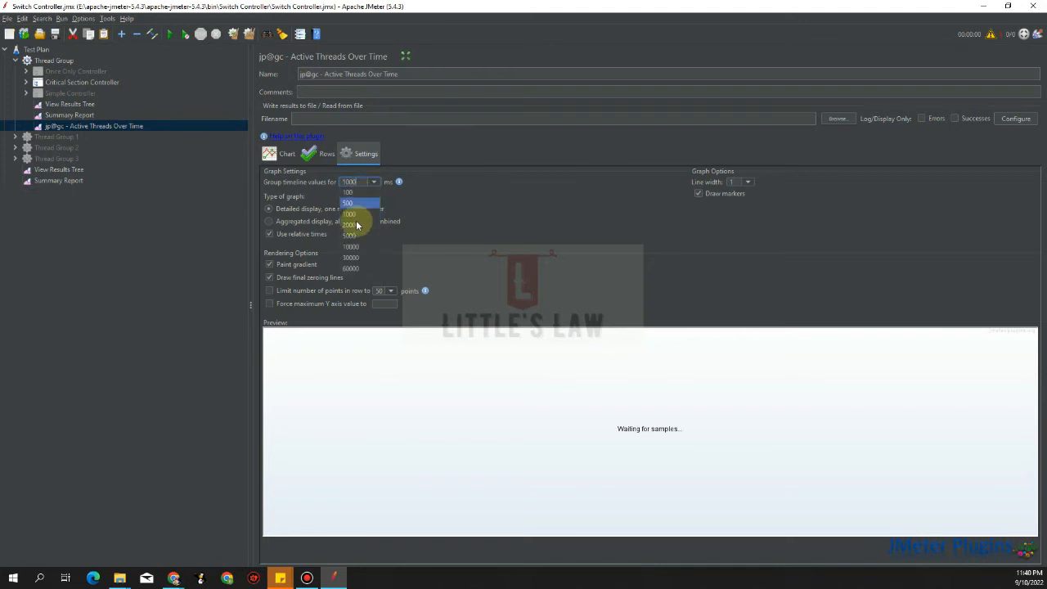
left_click(357, 236)
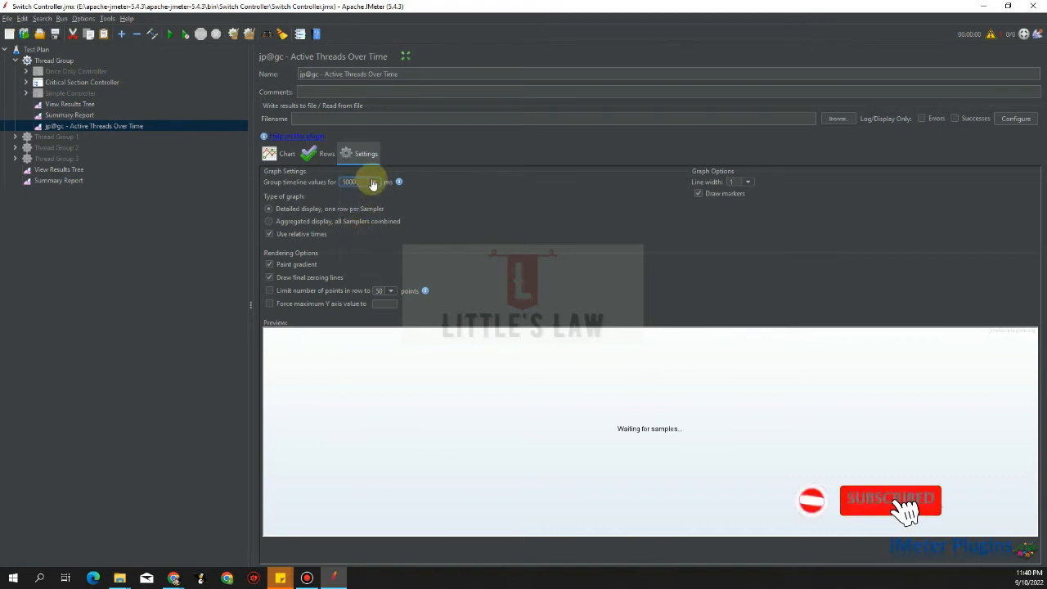
left_click(374, 182)
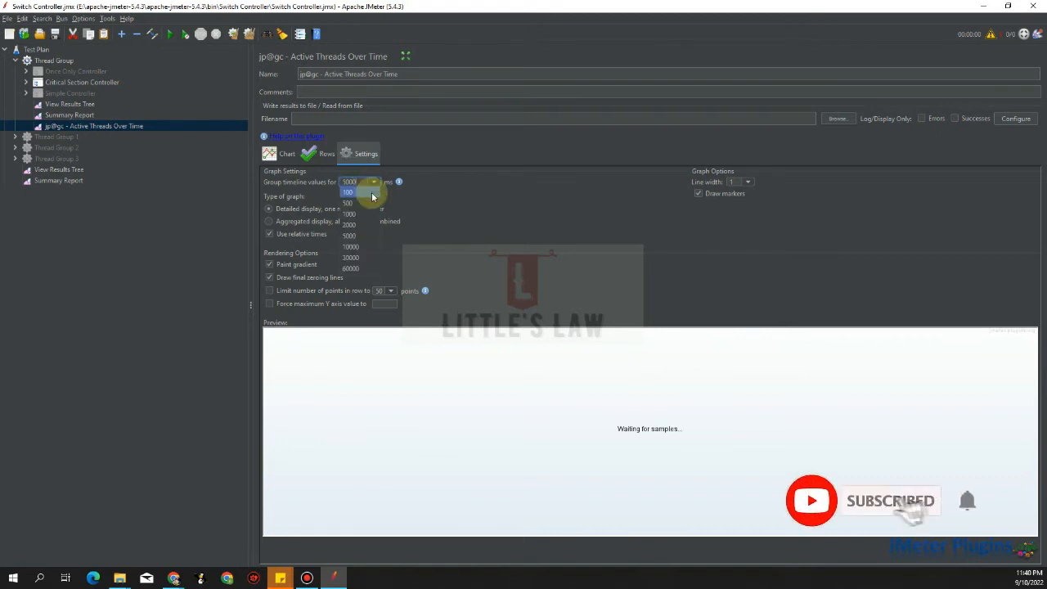
left_click(361, 270)
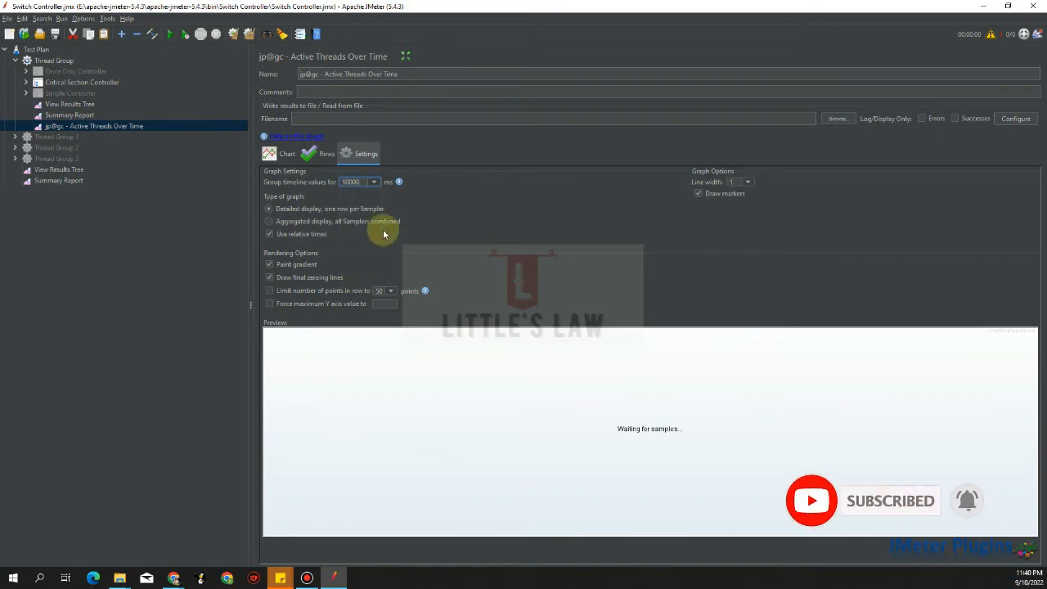
left_click(373, 183)
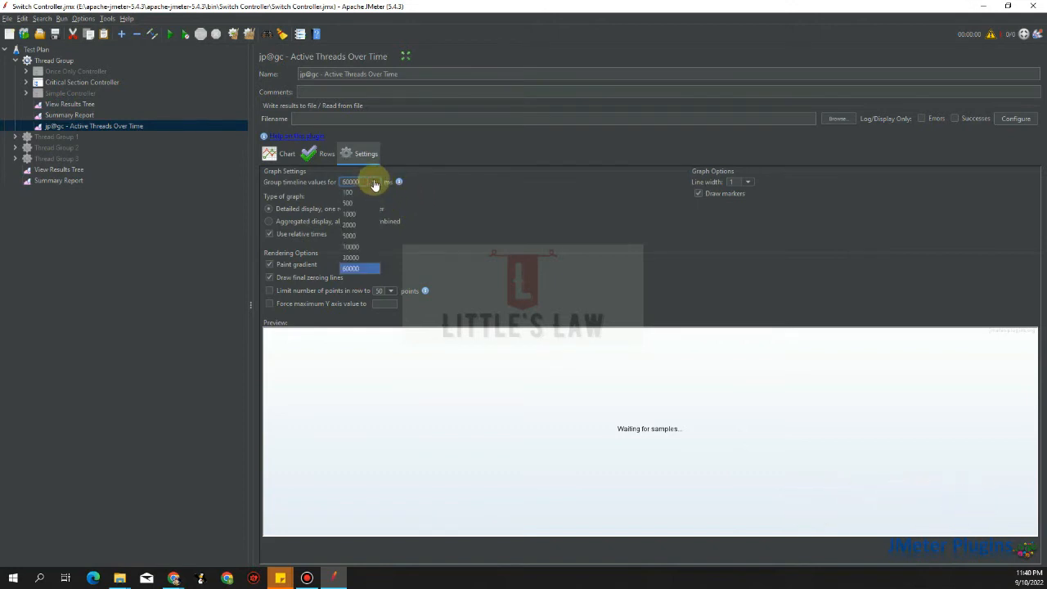
left_click(356, 236)
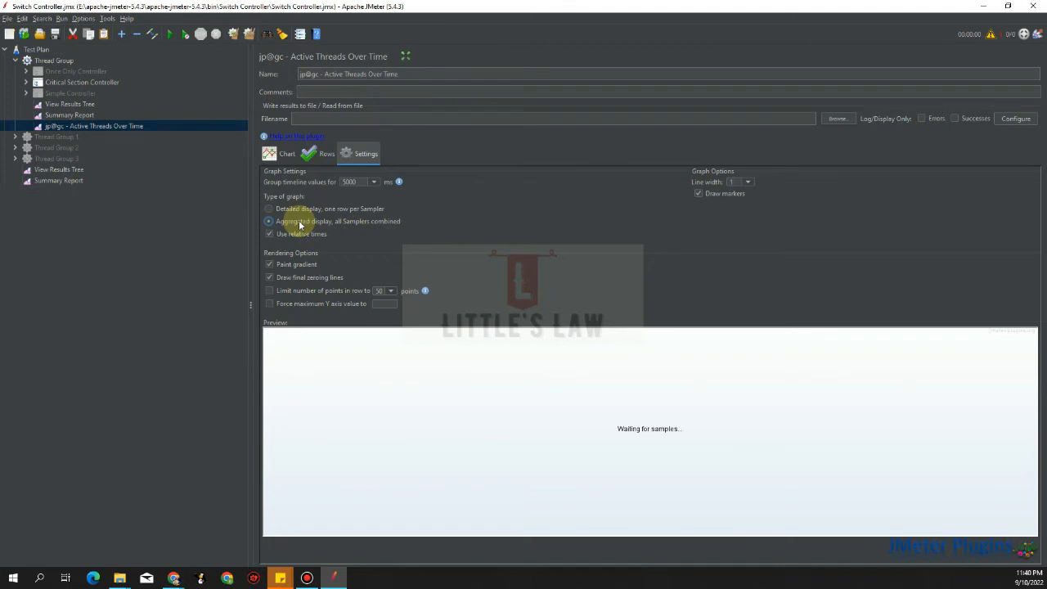
left_click(296, 209)
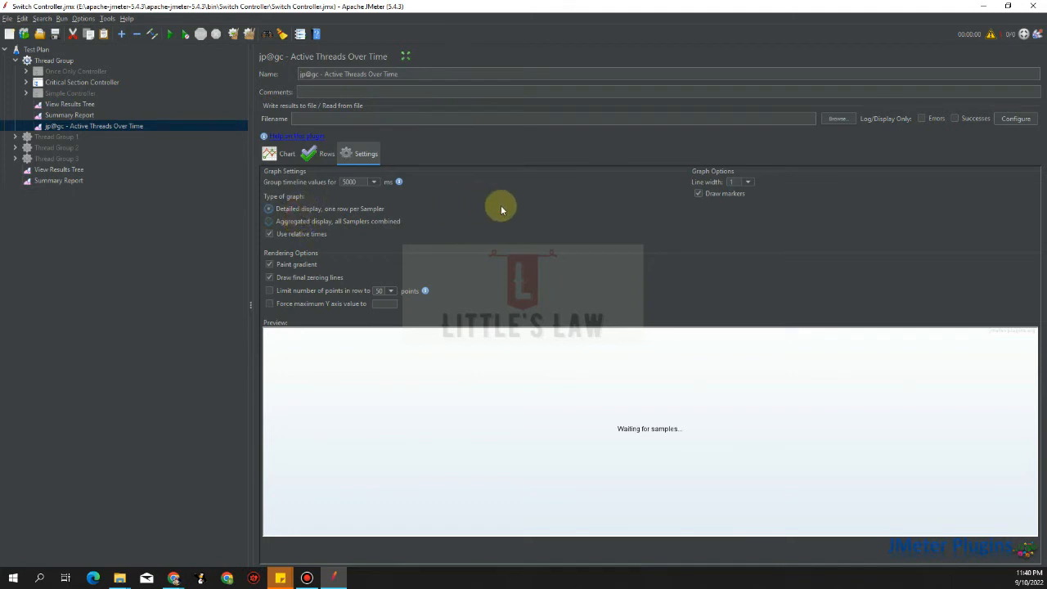
left_click(373, 182)
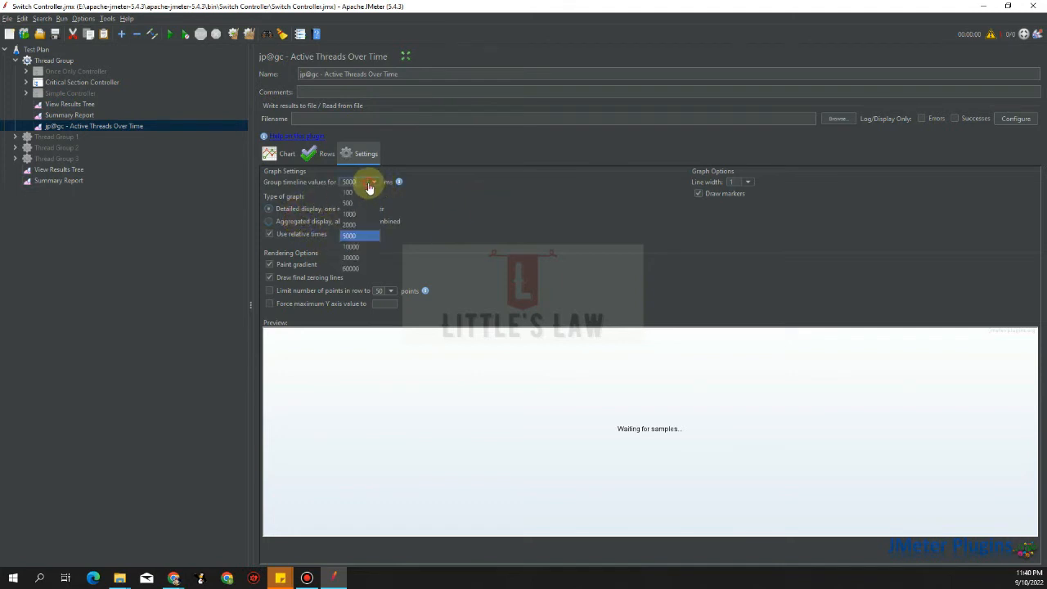
left_click(352, 225)
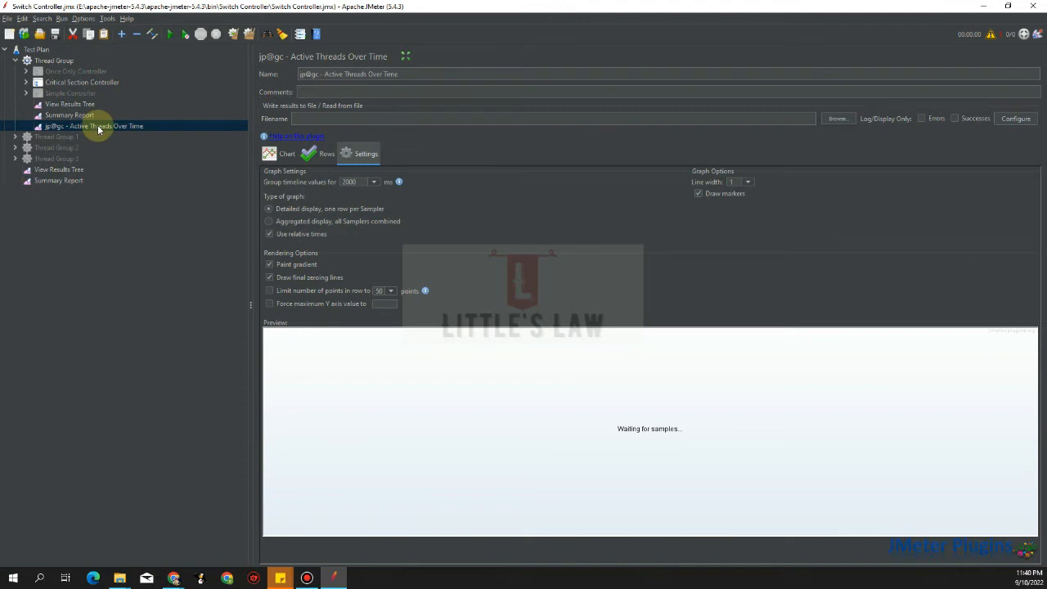
Review the Thread Group's thread and ramp-up fields, then return to the listener
left_click(50, 61)
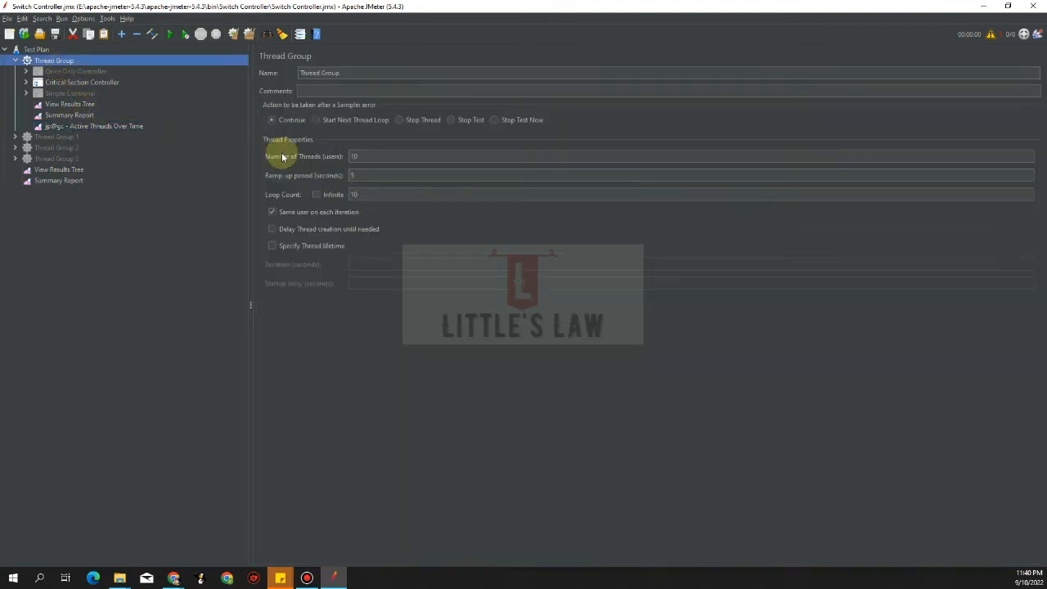
left_click(363, 154)
left_click(366, 177)
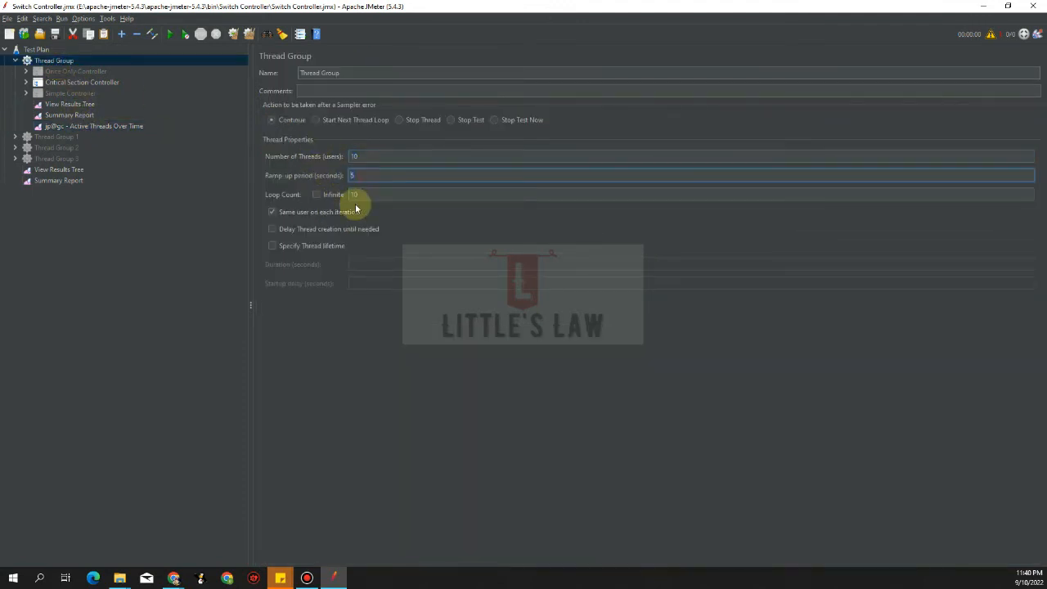
left_click(72, 126)
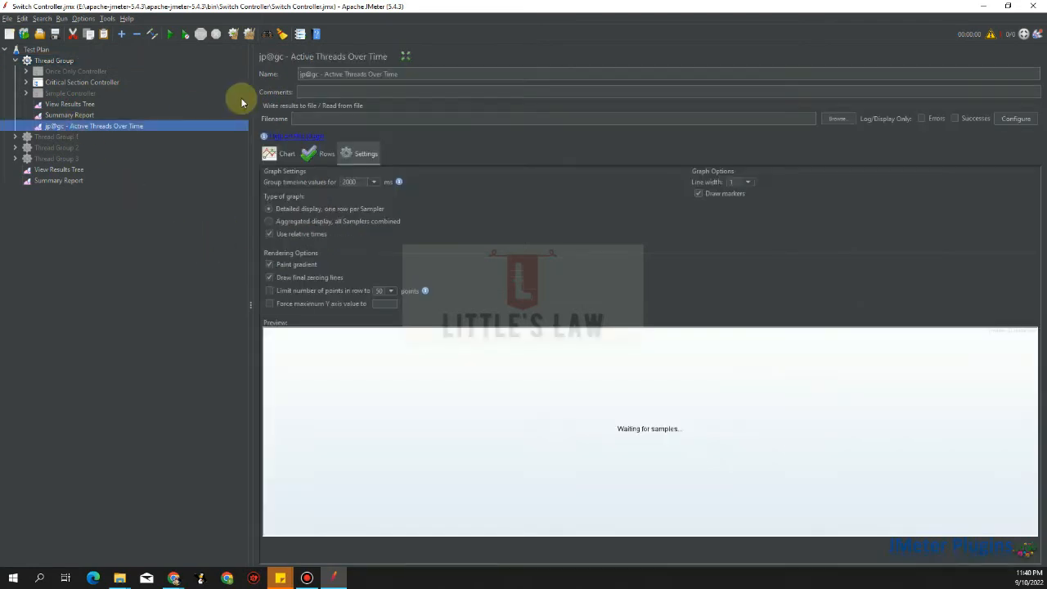
Run the test and view the Active Threads chart ramping to 10 threads and back down
left_click(169, 34)
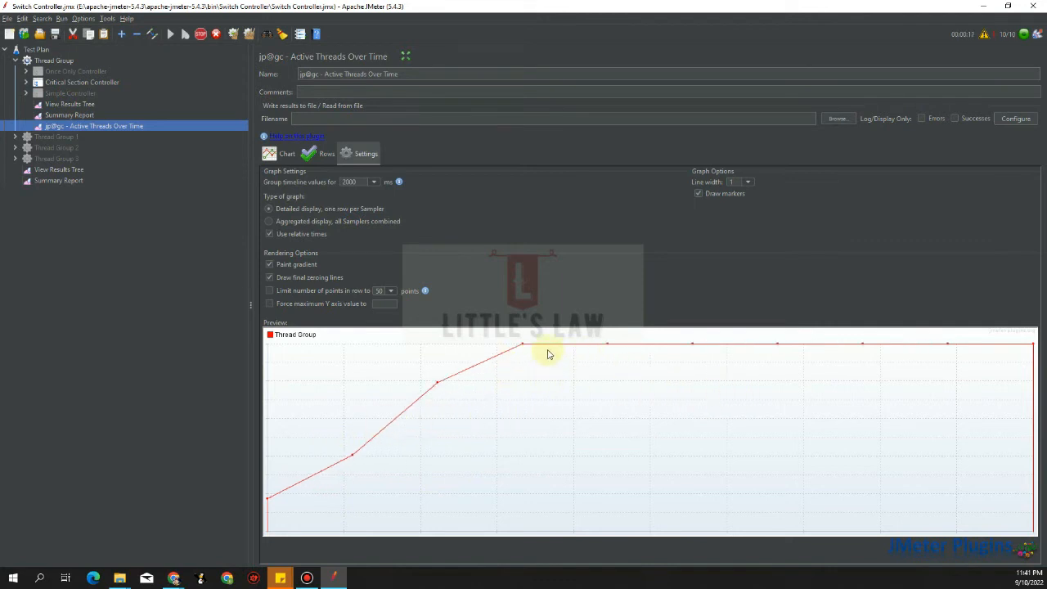
left_click(276, 154)
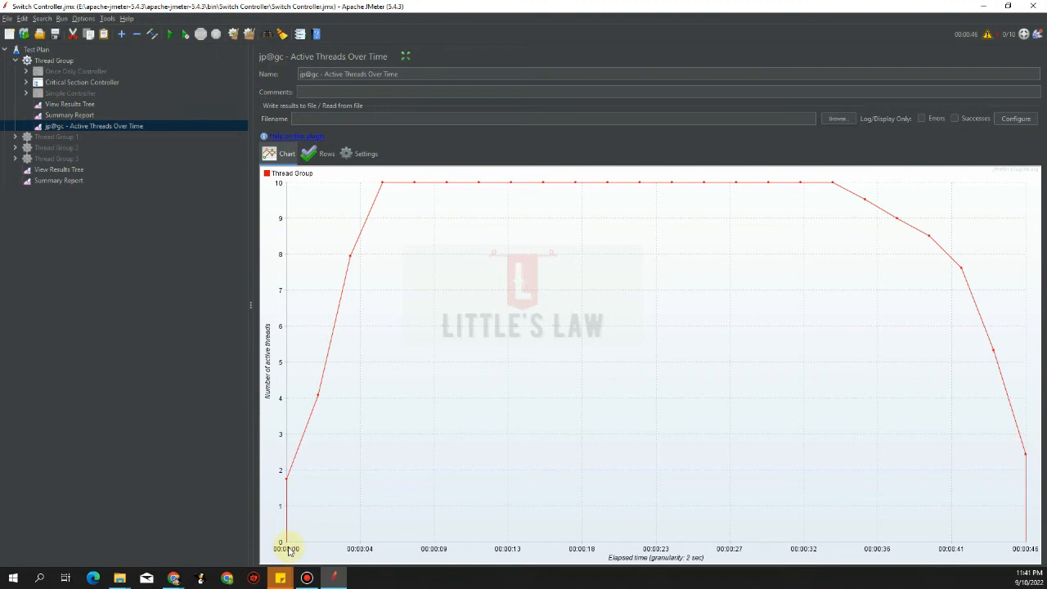
Turn off relative times so the Active Threads chart shows clock-time labels, then select the Thread Group
left_click(351, 152)
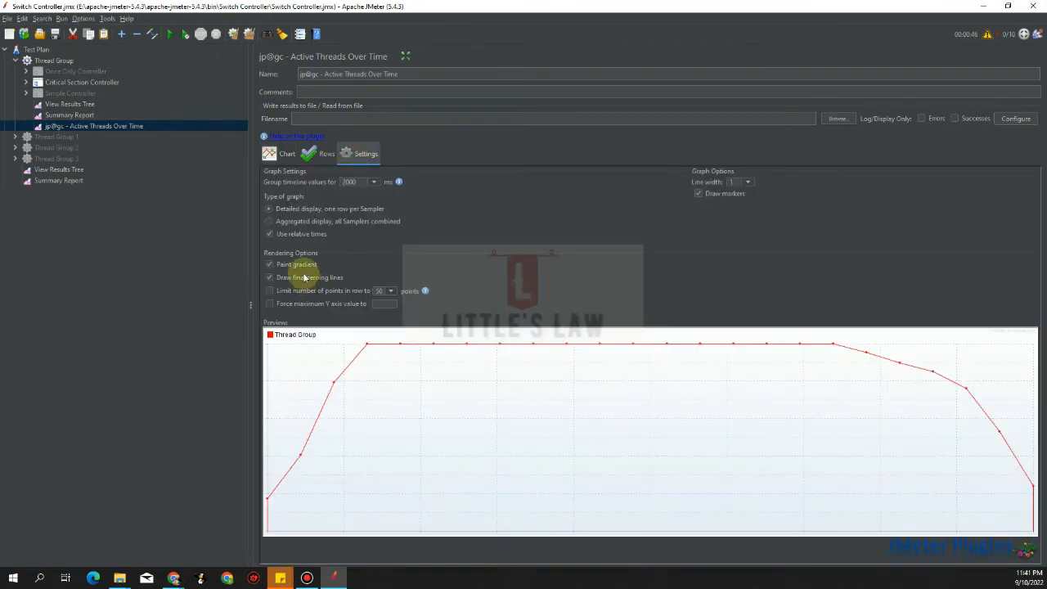
left_click(293, 234)
left_click(282, 158)
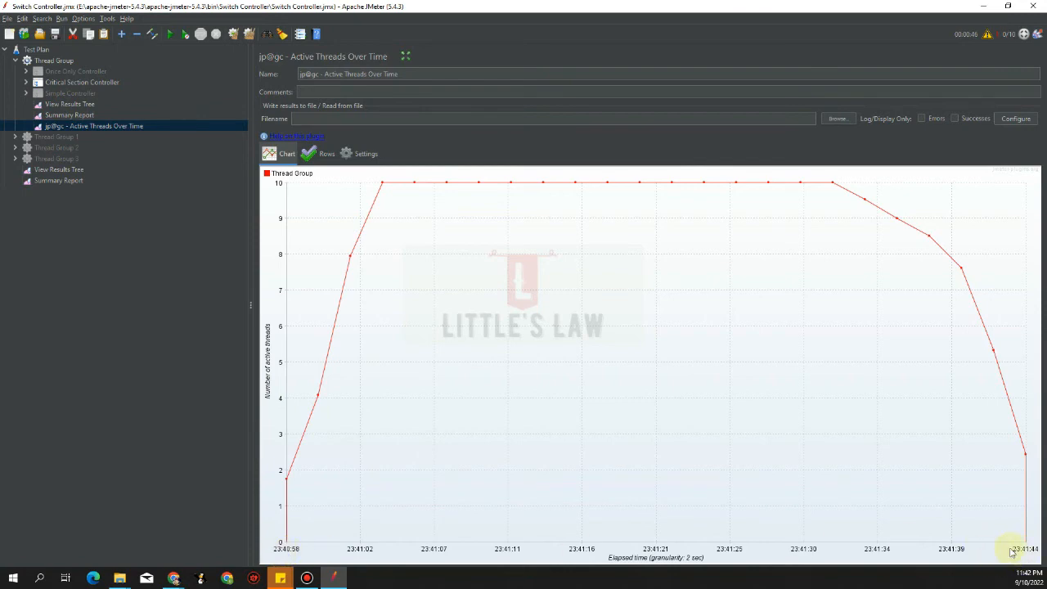
left_click(366, 163)
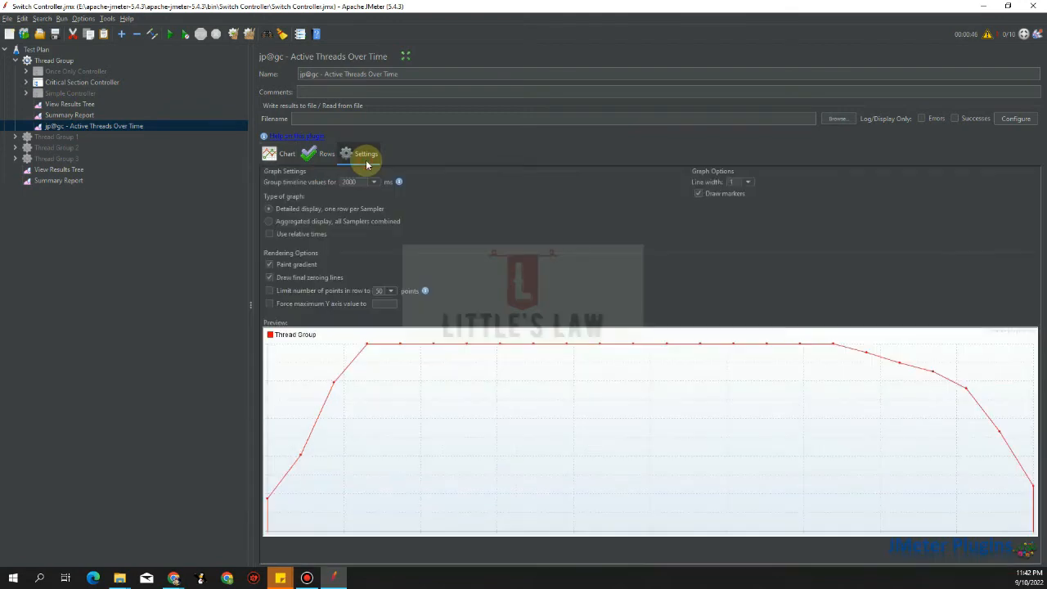
left_click(279, 236)
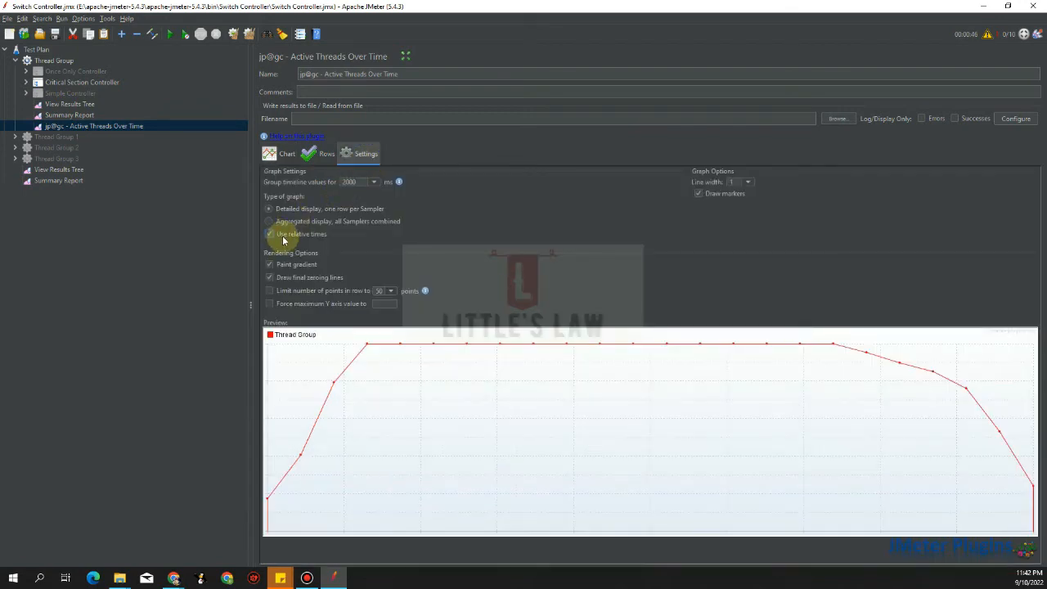
left_click(278, 153)
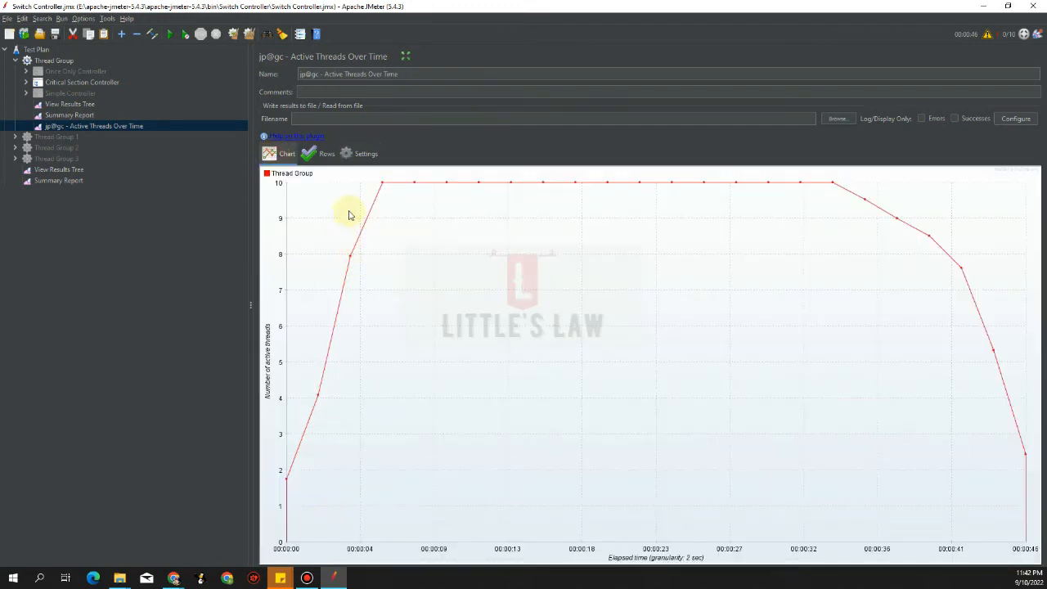
left_click(362, 153)
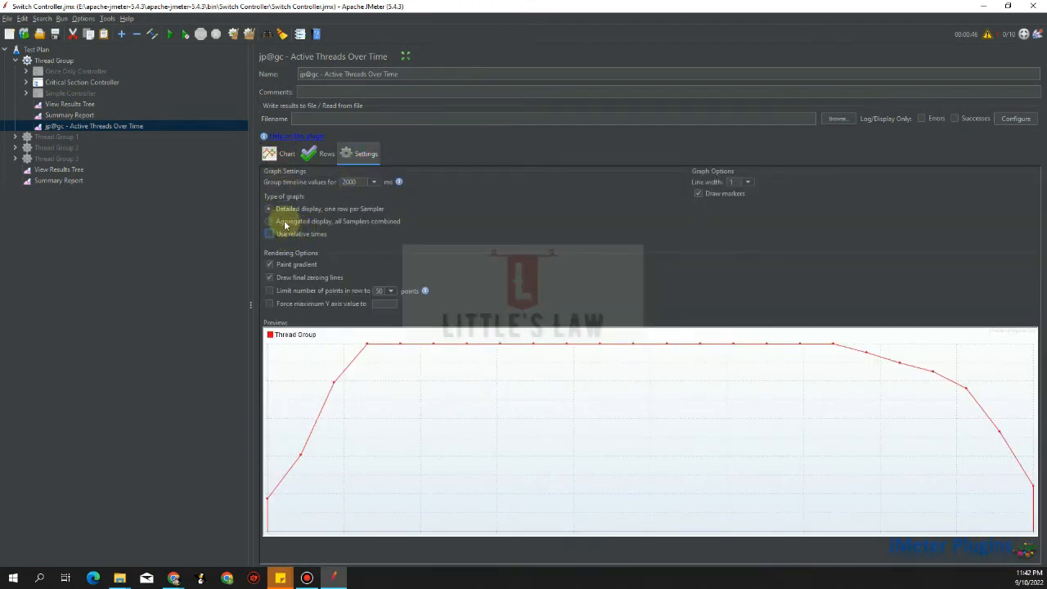
left_click(278, 153)
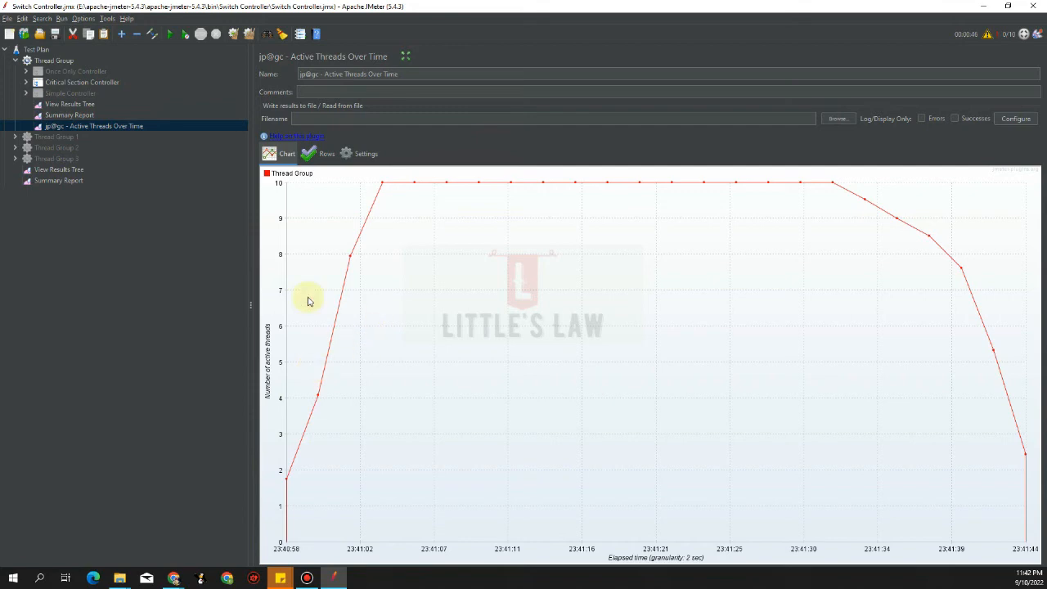
left_click(175, 580)
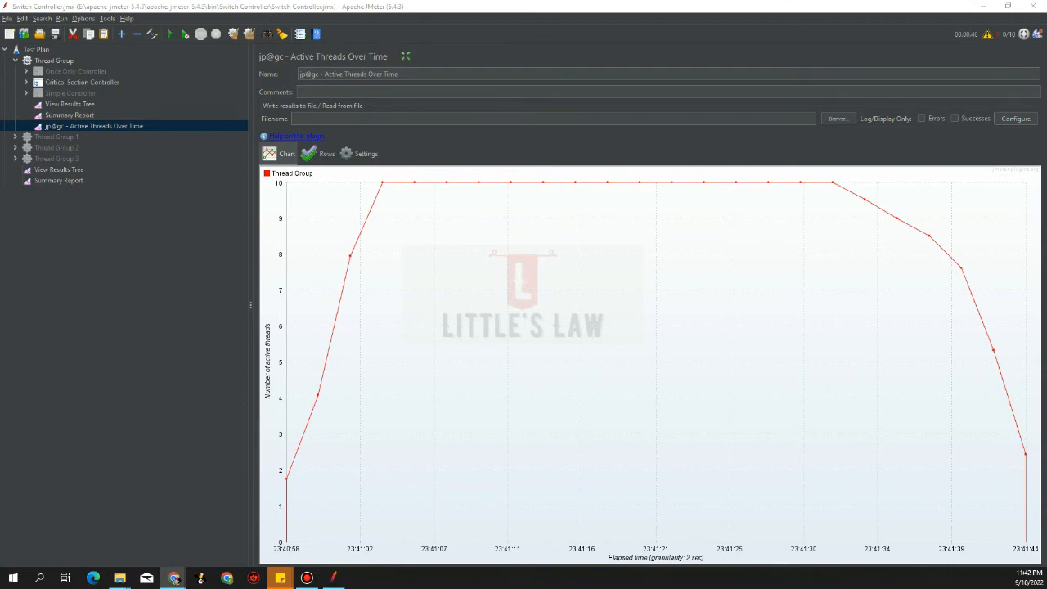
left_click(51, 62)
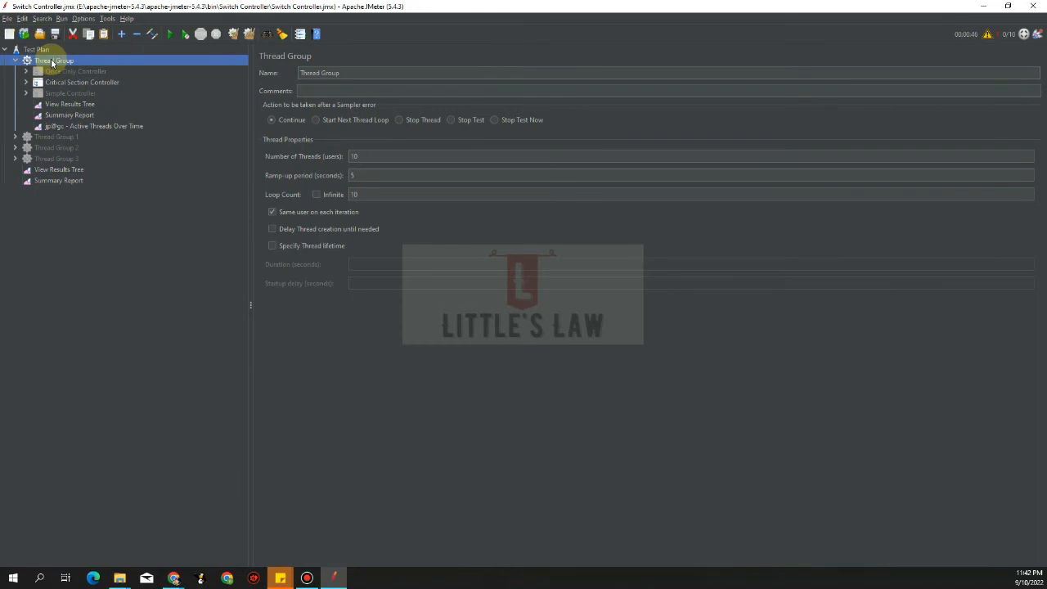
Add a jp@gc - Response Times Over Time listener under the Thread Group
right_click(52, 61)
mouse_move(67, 66)
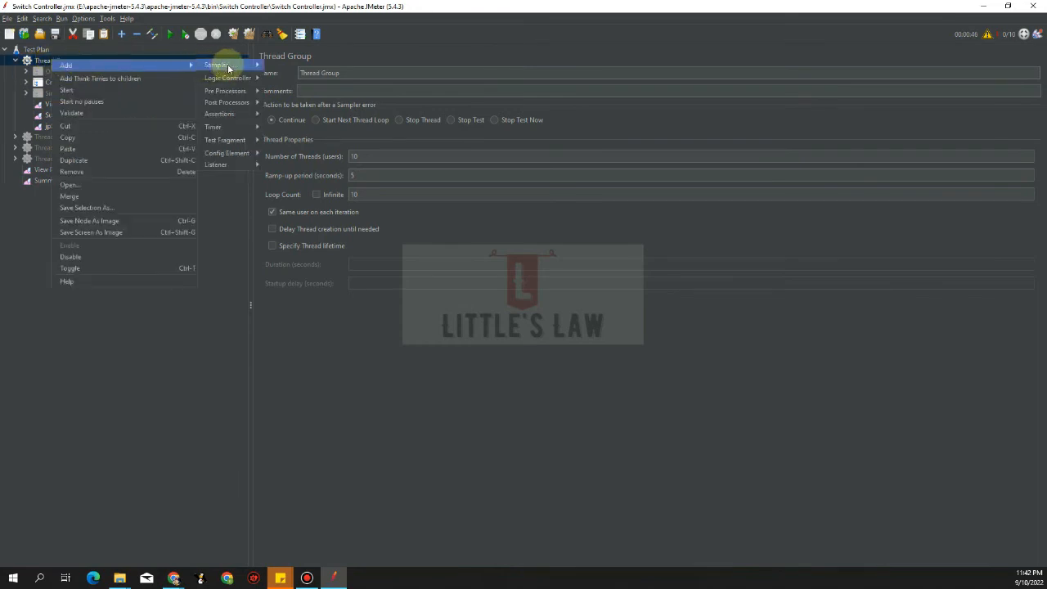
mouse_move(228, 165)
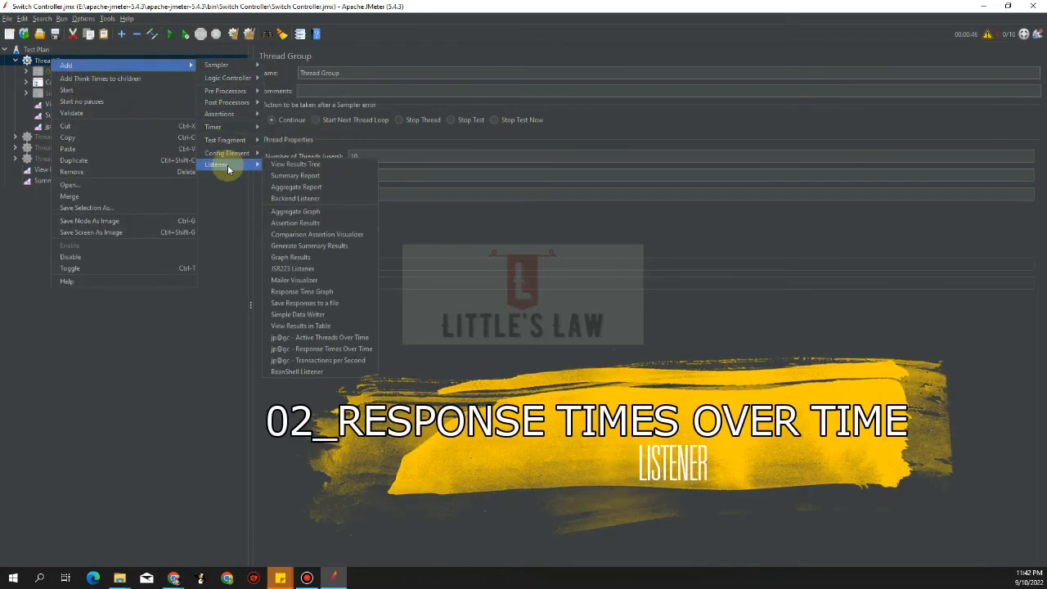
left_click(321, 349)
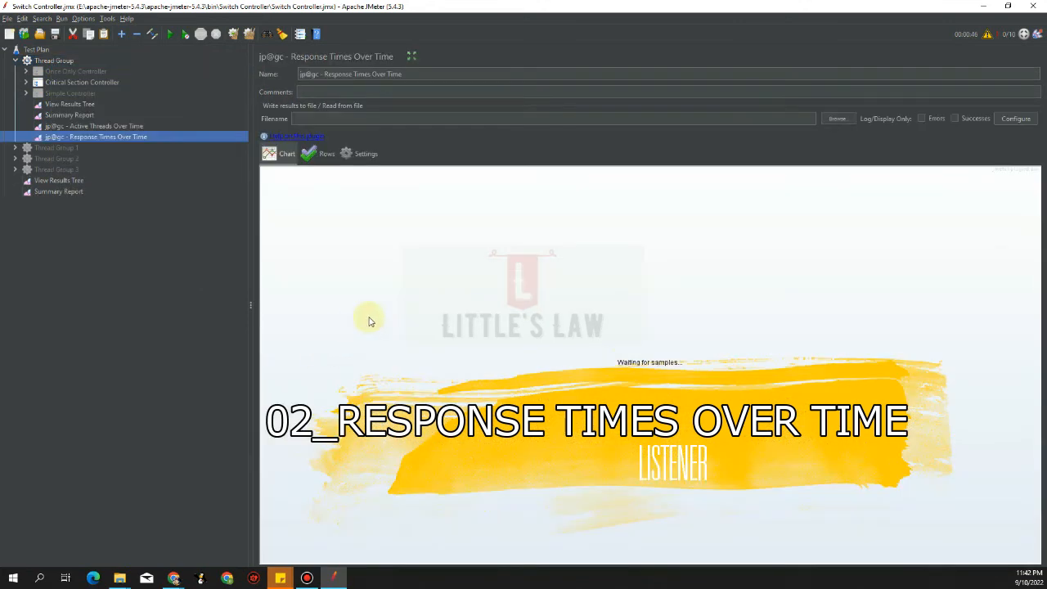
Set its timeline grouping to 1000 ms with relative times, then reselect the Thread Group
left_click(350, 155)
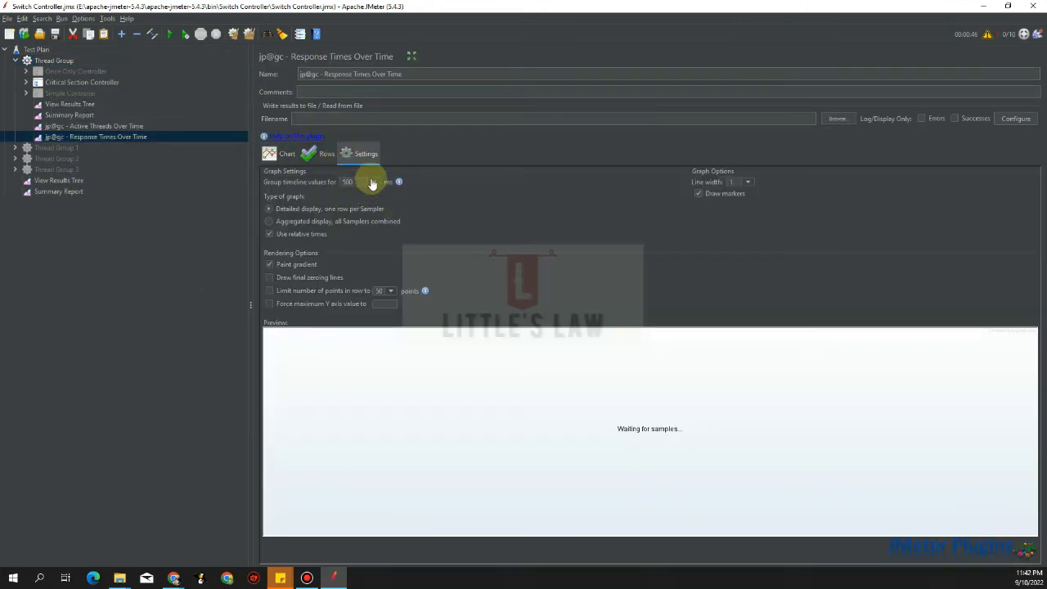
left_click(373, 182)
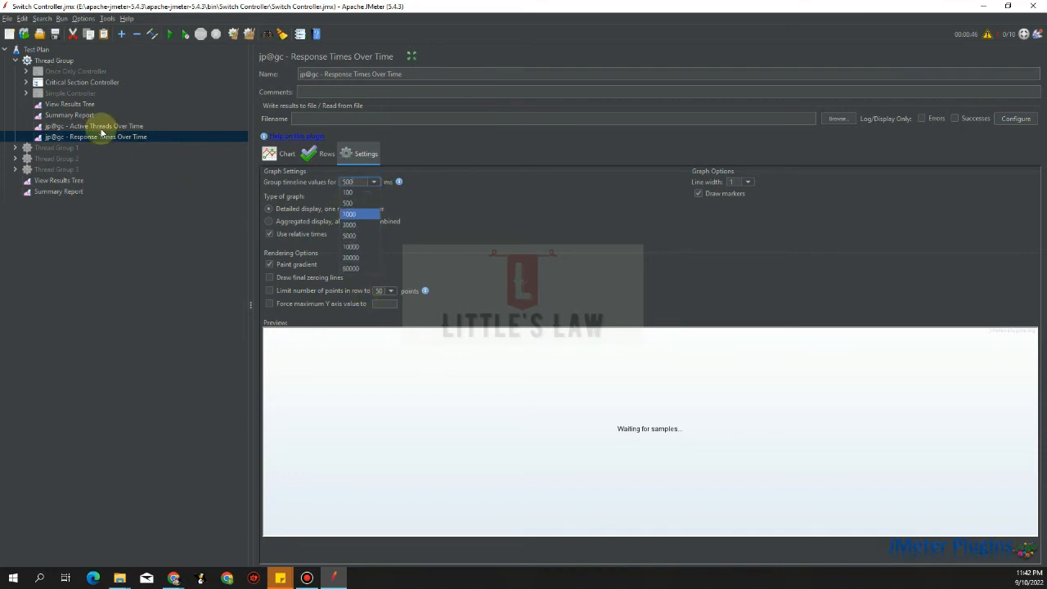
left_click(351, 215)
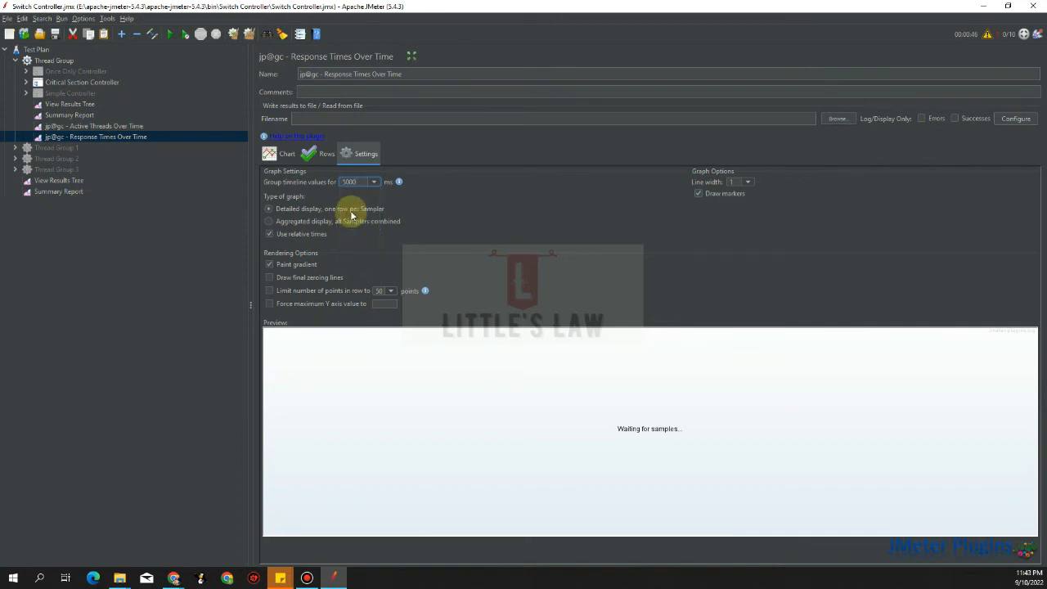
left_click(284, 235)
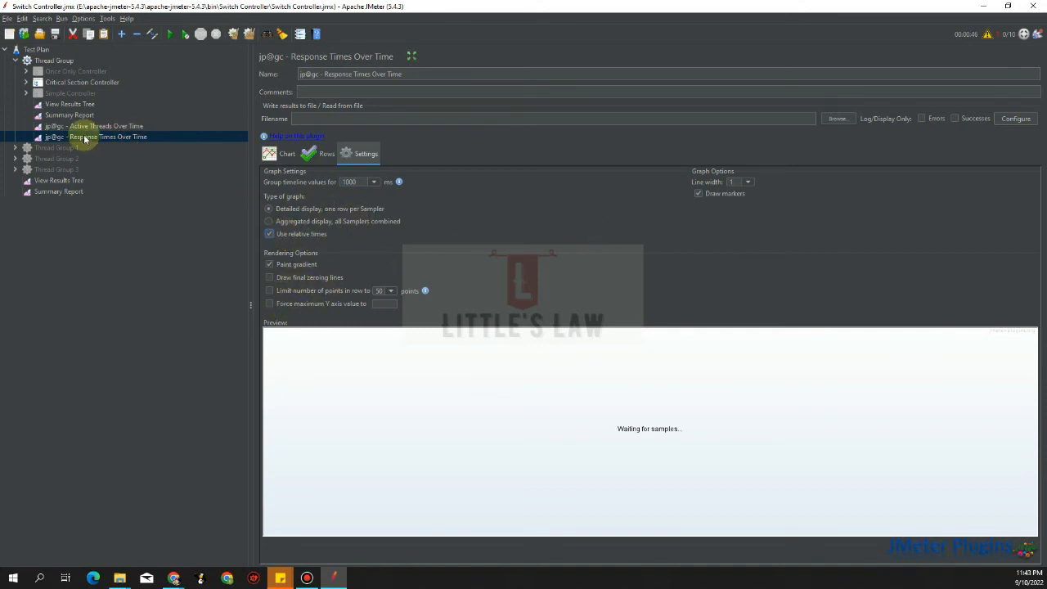
left_click(61, 62)
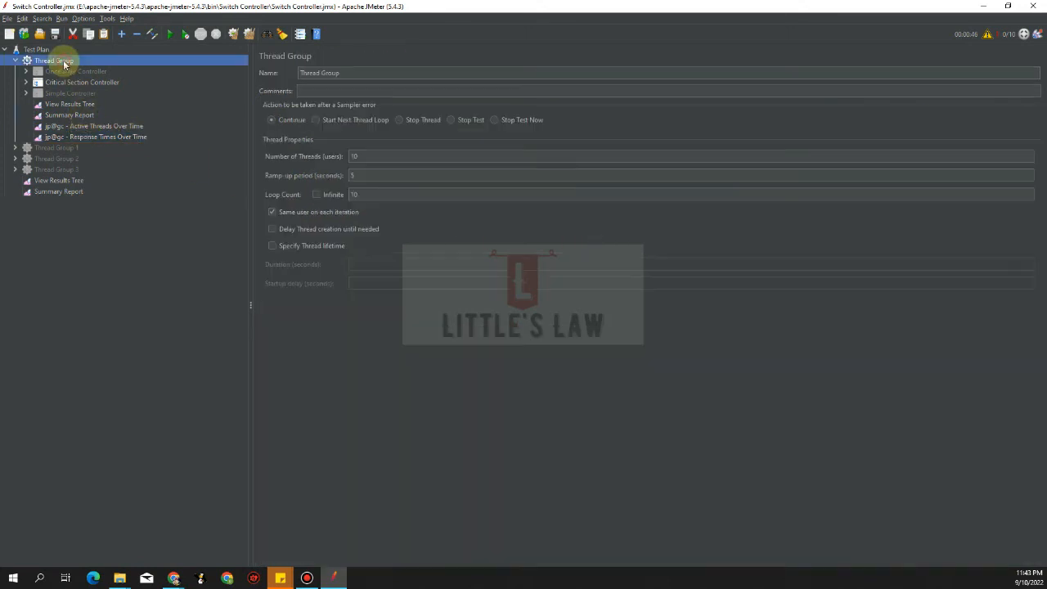
Start a new run and watch S11–S16 response times on the Response Times Over Time chart
left_click(169, 33)
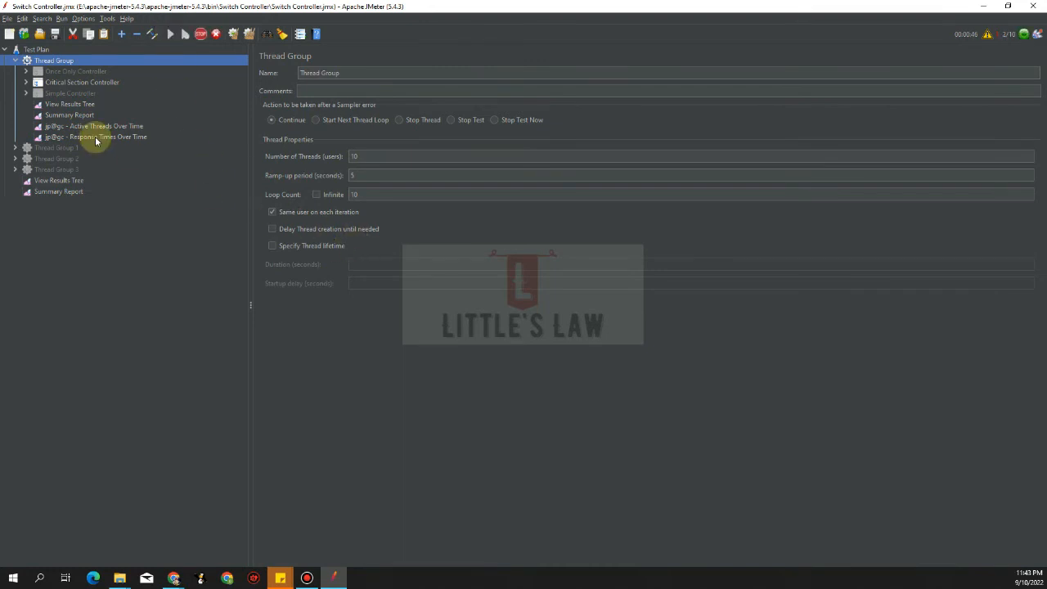
left_click(94, 136)
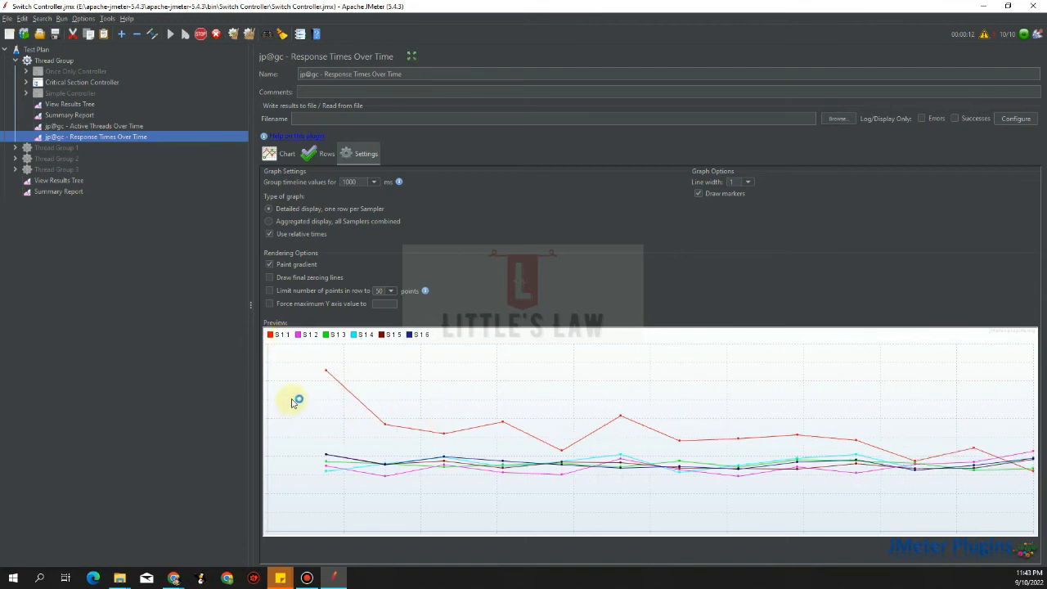
left_click(285, 155)
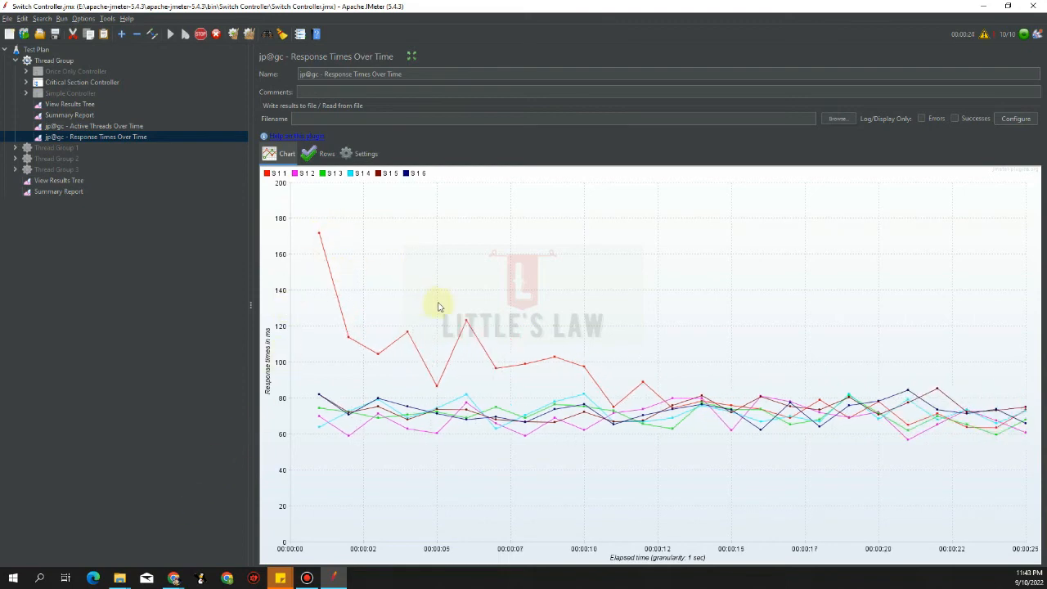
Check the chart's export menu, then view the finished 45-second response-time chart
right_click(489, 307)
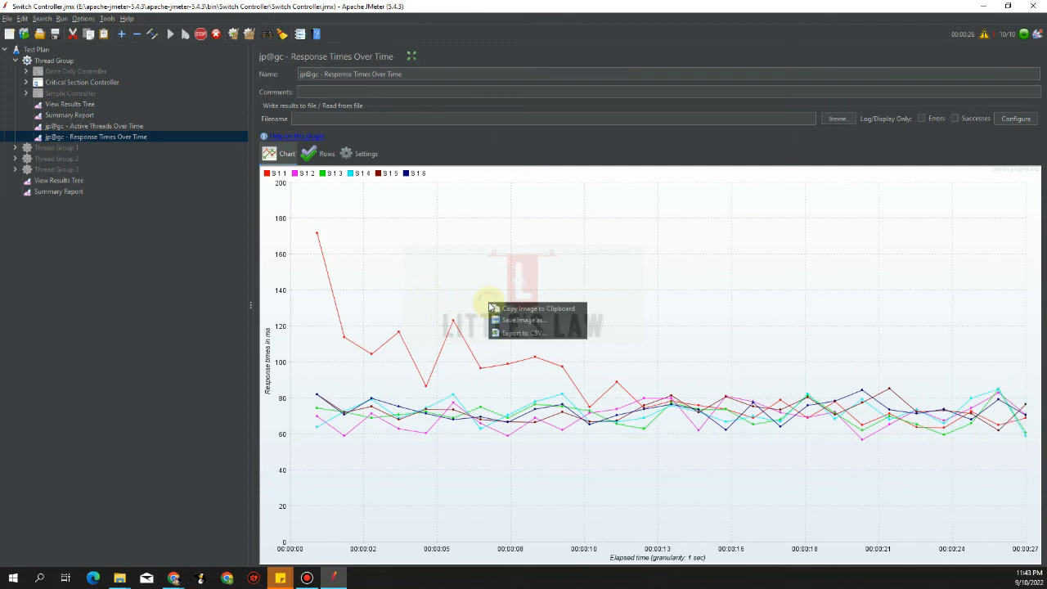
left_click(517, 334)
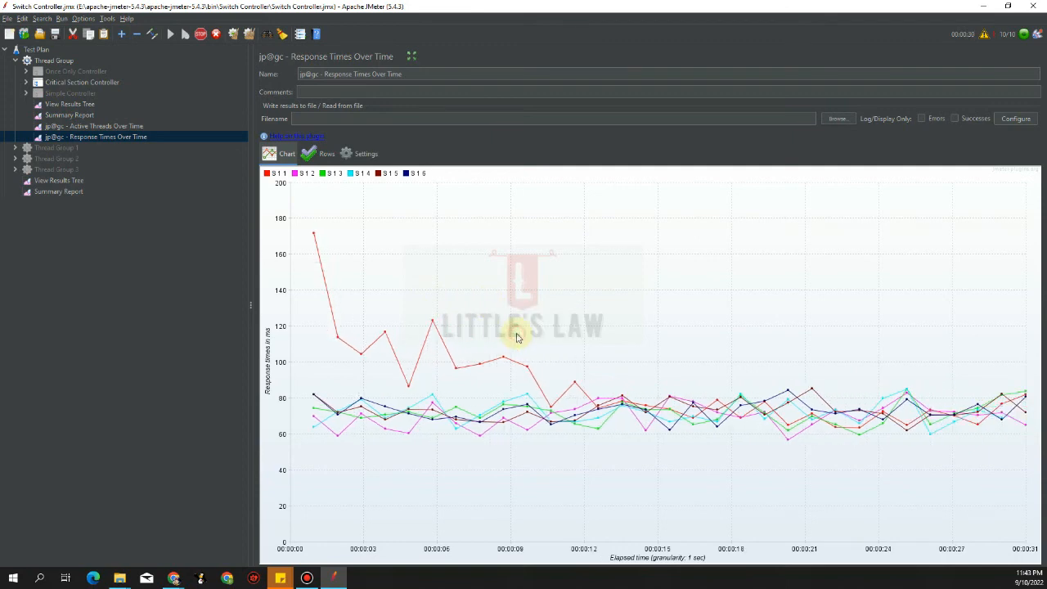
right_click(487, 268)
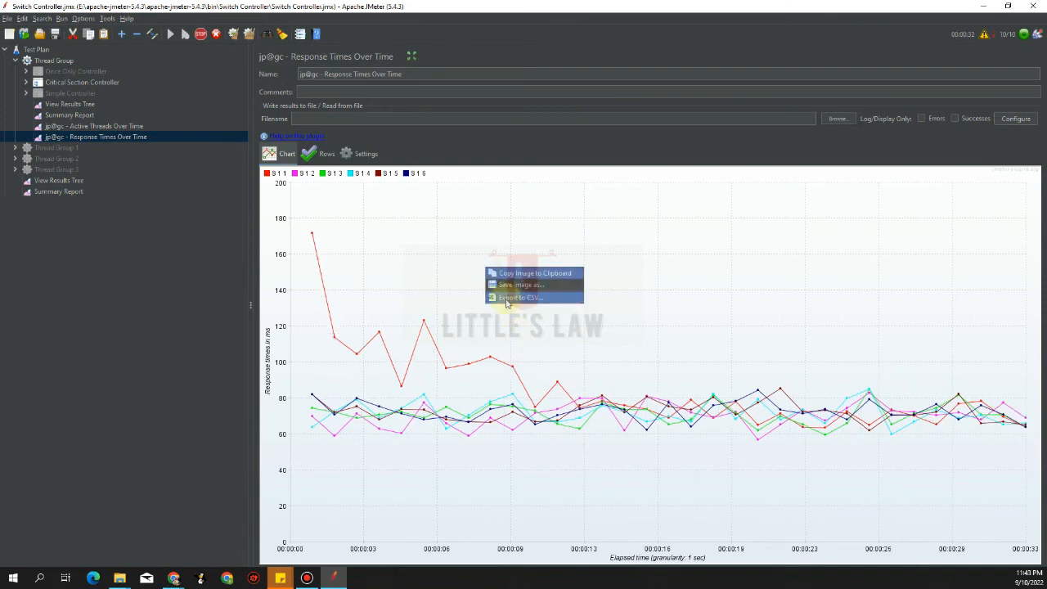
left_click(508, 298)
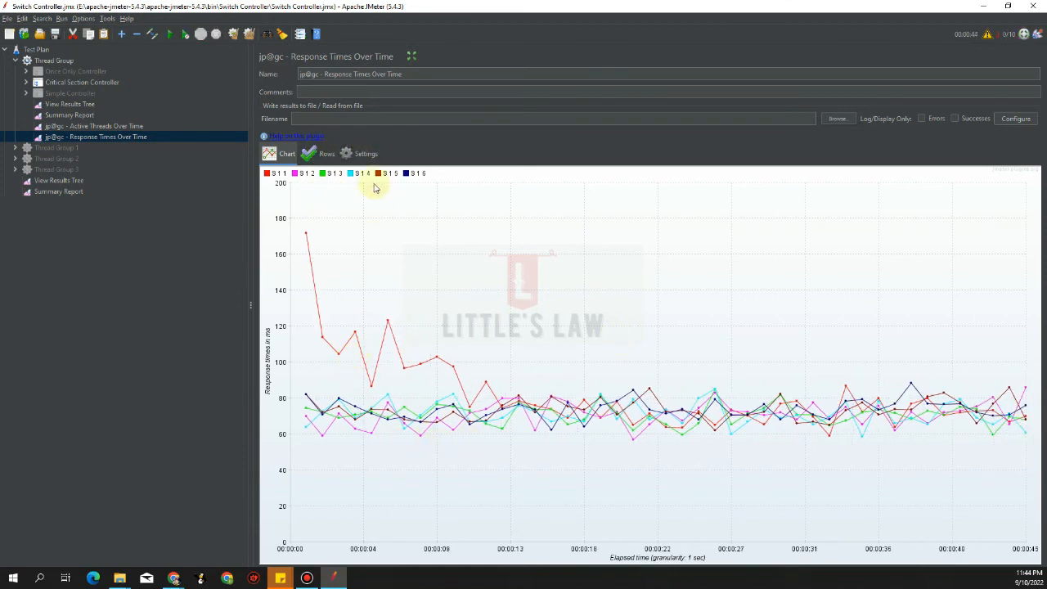
left_click(365, 153)
left_click(282, 154)
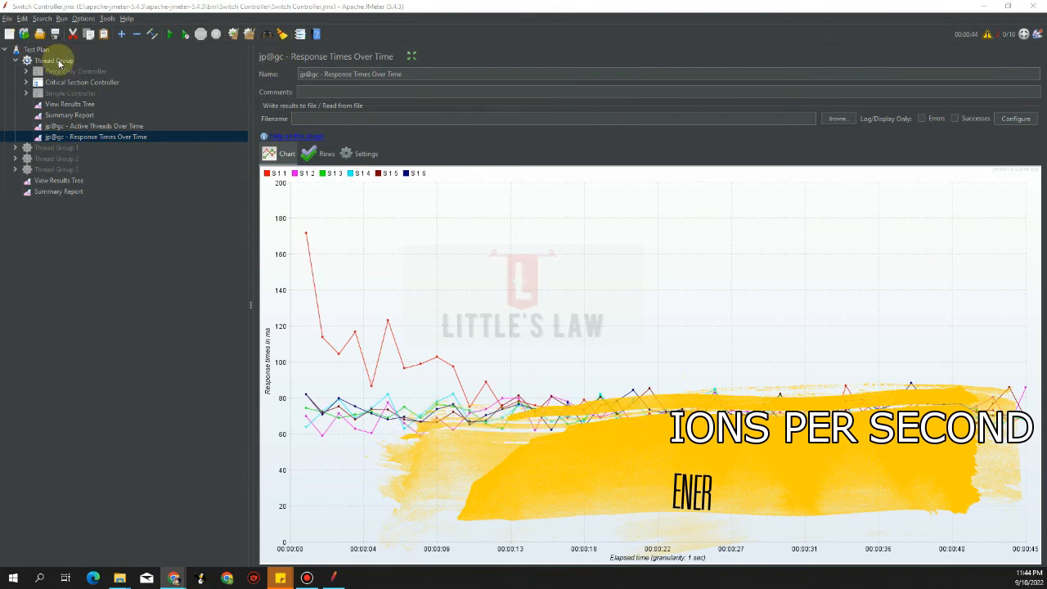
From the Thread Group's Add > Listener menu, add jp@gc - Transactions per Second
left_click(54, 60)
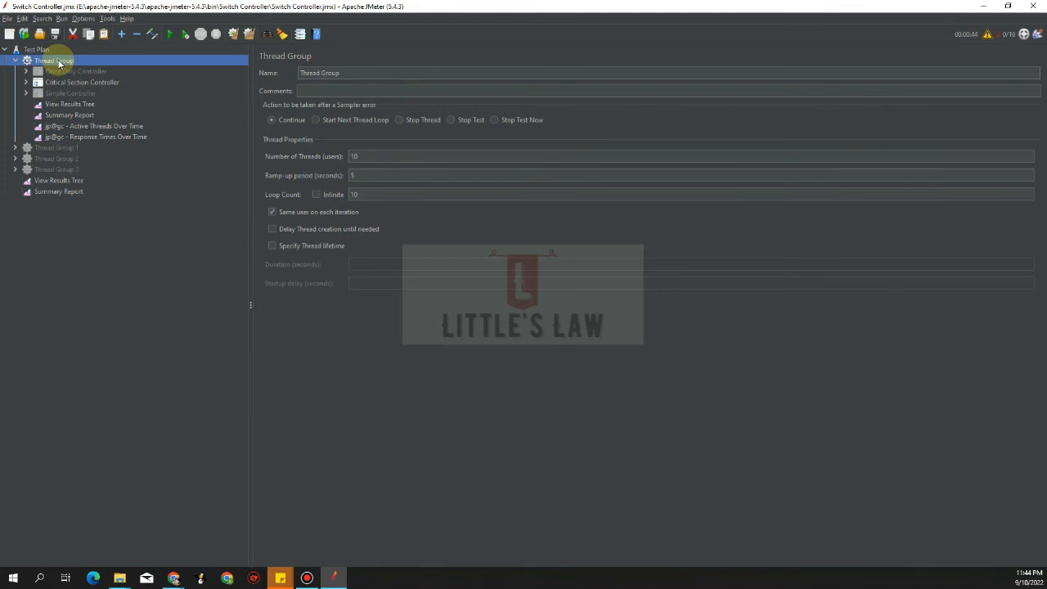
right_click(59, 63)
mouse_move(72, 65)
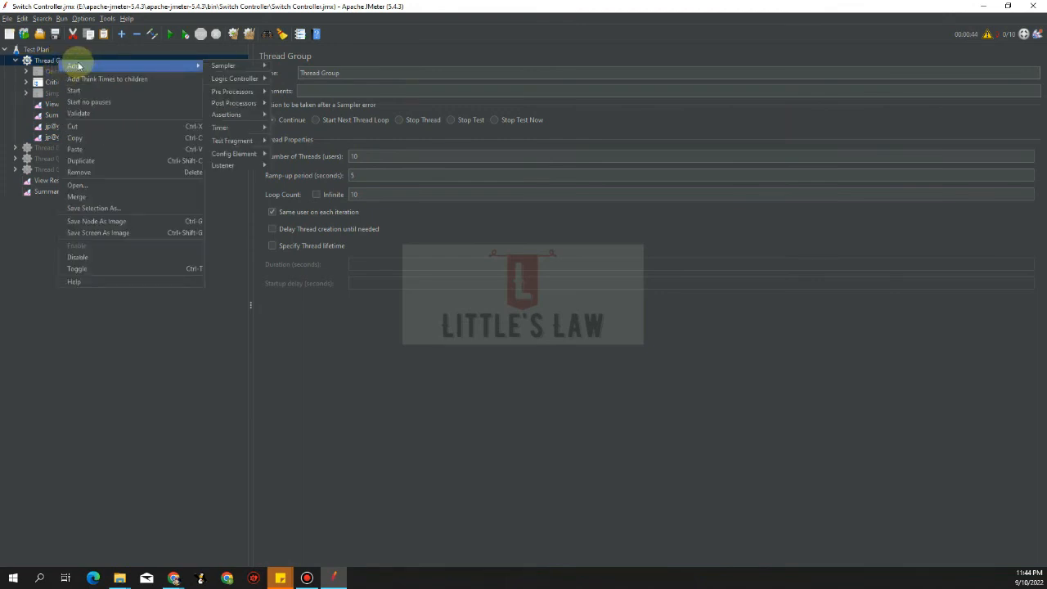
mouse_move(229, 165)
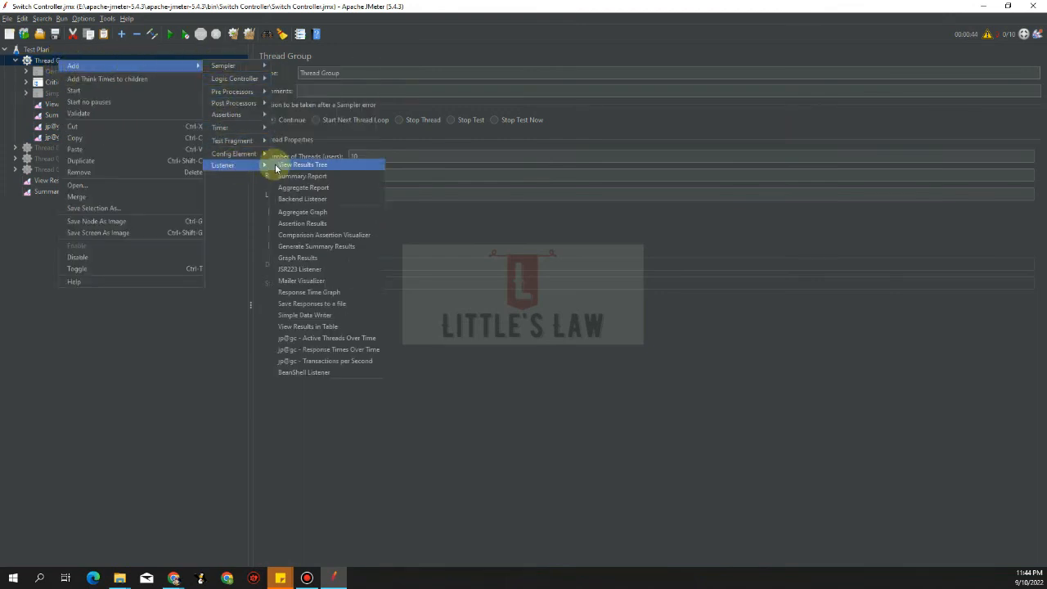
left_click(347, 362)
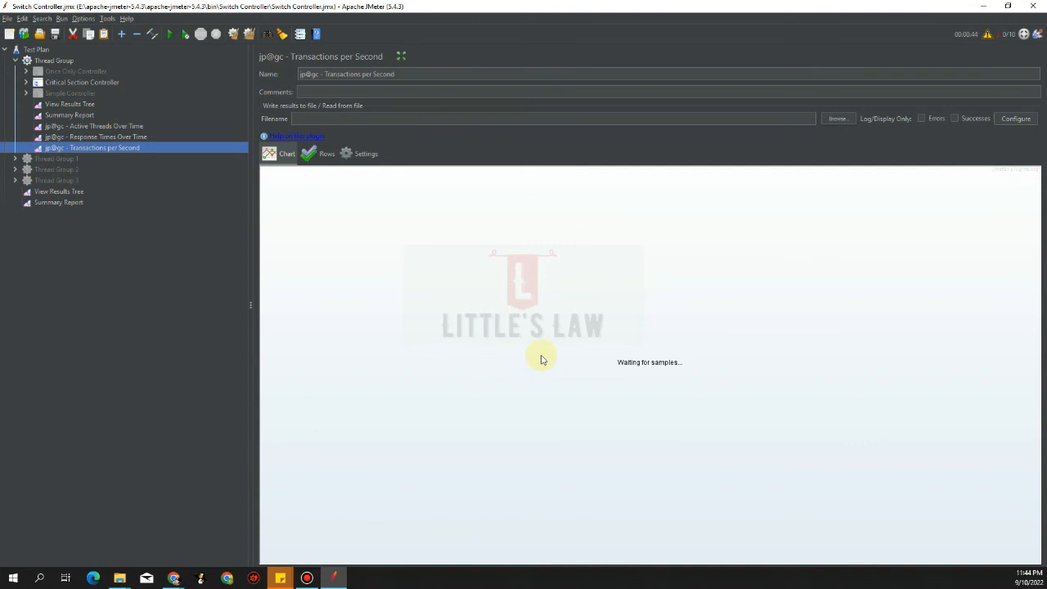
Set the Transactions per Second listener to Detailed display, grouping timeline values every 5000 ms
left_click(365, 154)
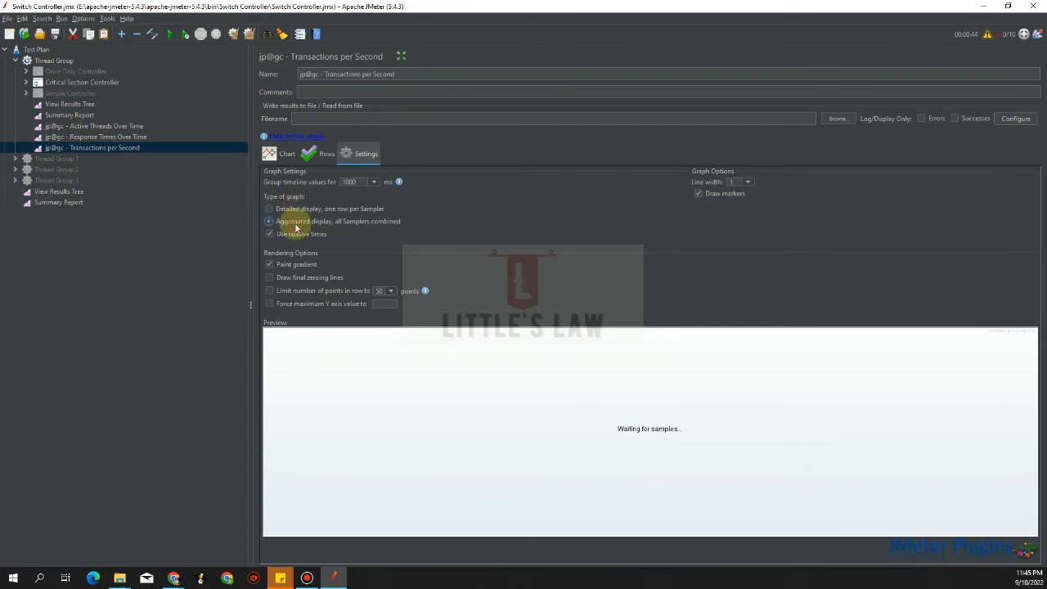
left_click(282, 210)
left_click(366, 181)
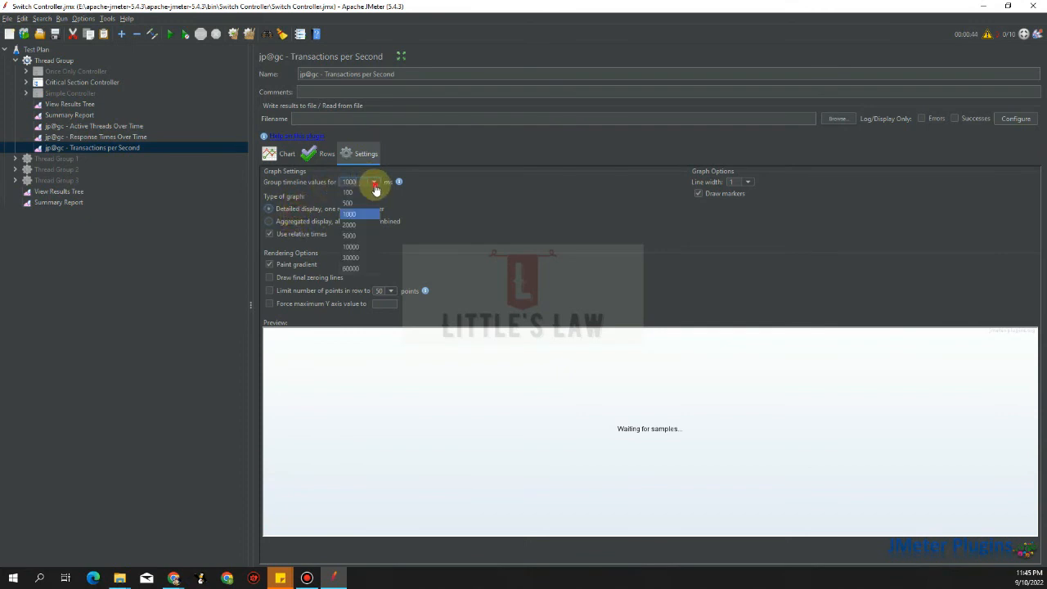
left_click(362, 238)
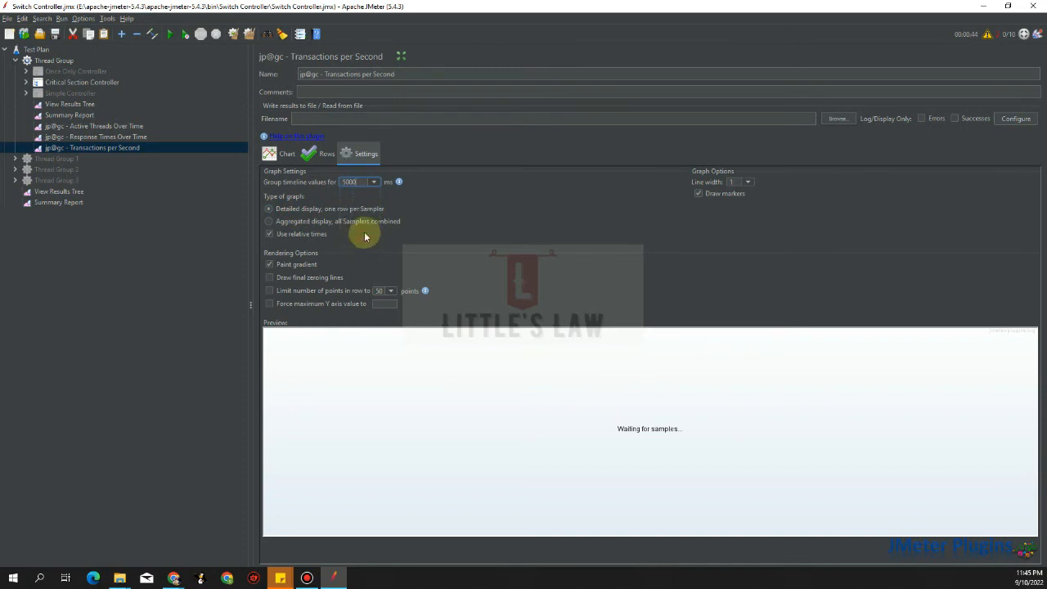
Review the Active Threads and Response Times listeners, then return to Transactions per Second
left_click(125, 126)
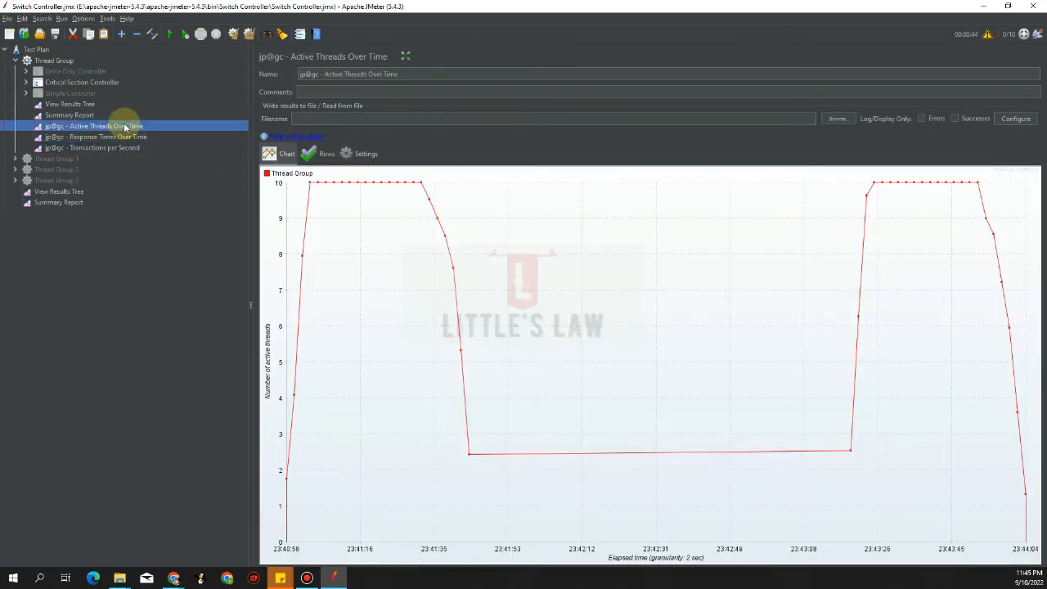
left_click(125, 139)
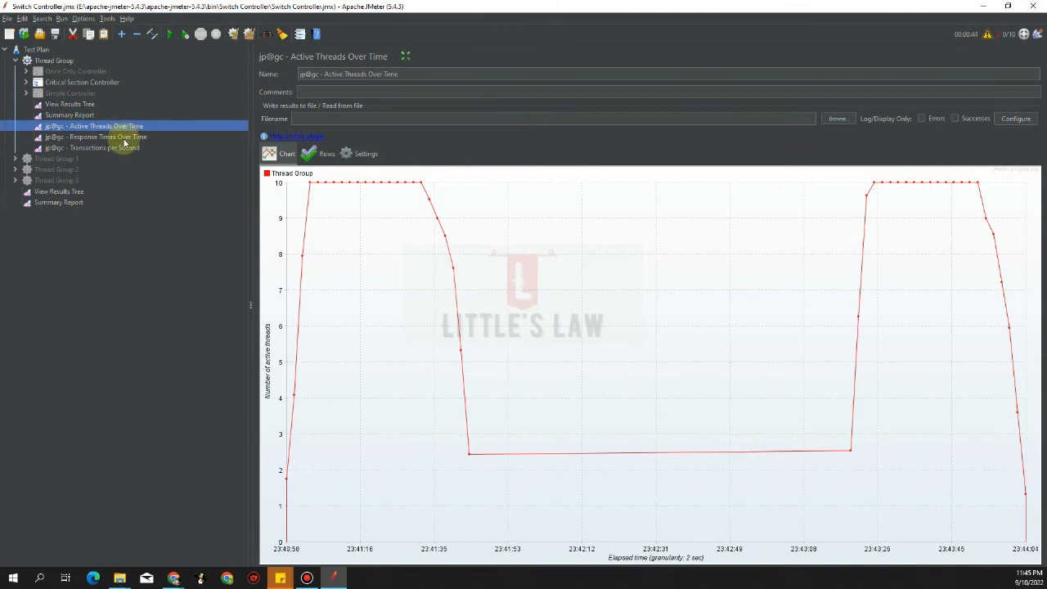
left_click(355, 154)
left_click(108, 149)
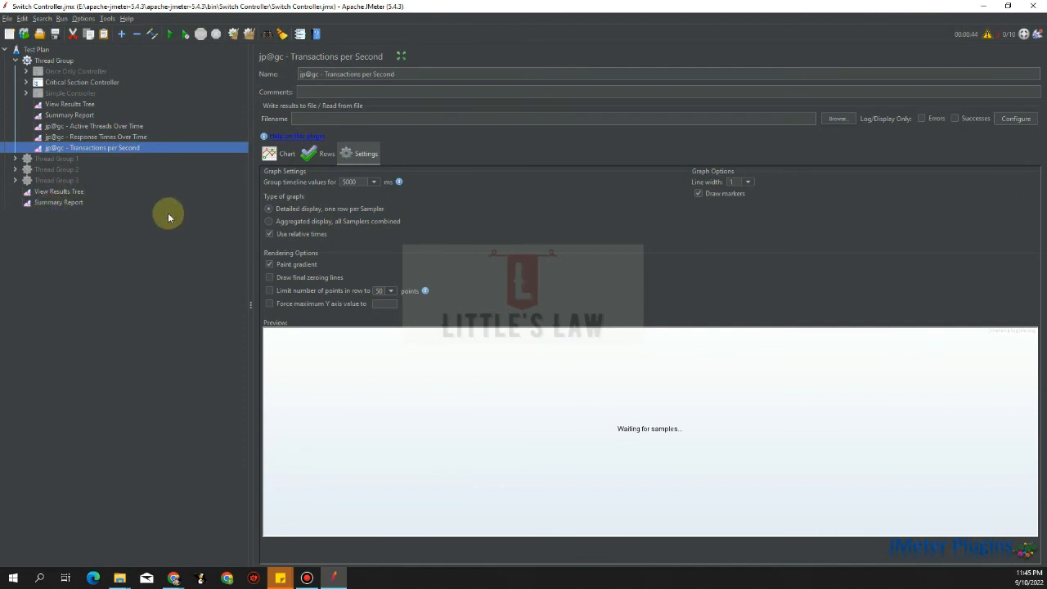
Start a new run and watch separate S 1 1–S 1 6 lines on the Transactions per Second chart
left_click(172, 34)
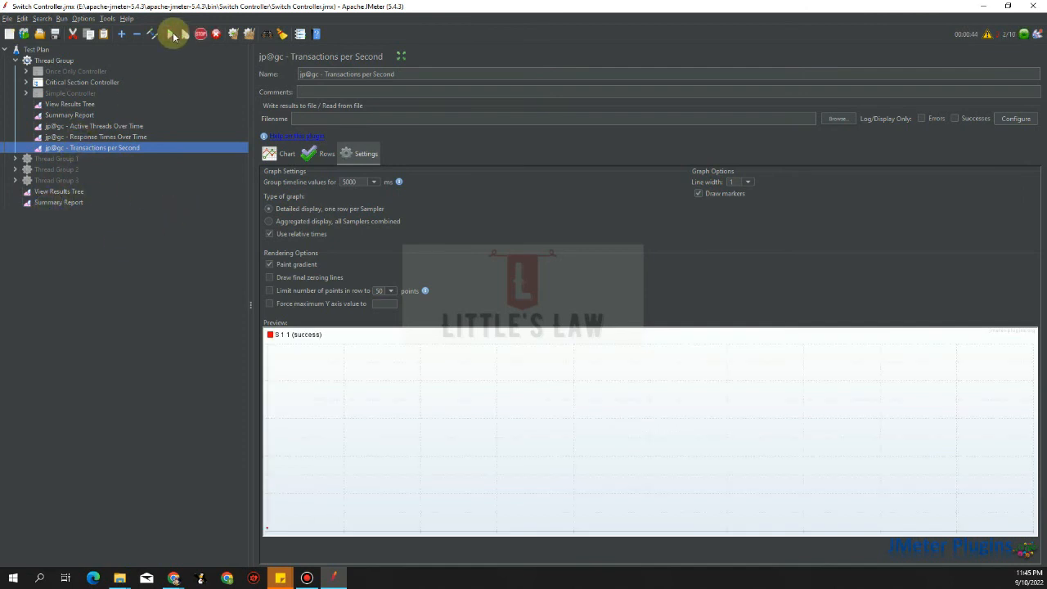
left_click(278, 153)
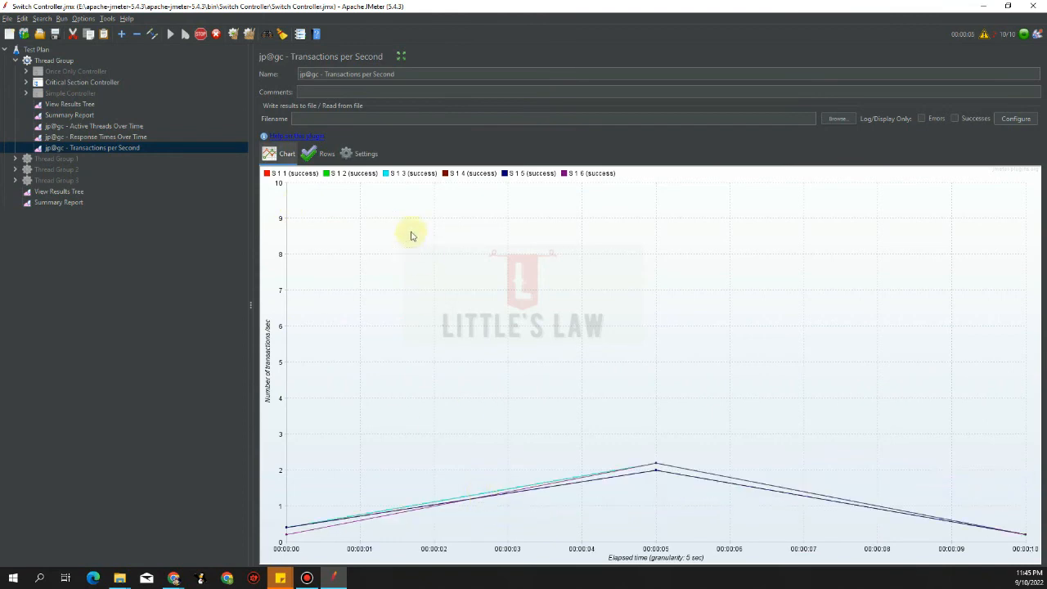
left_click(363, 152)
left_click(275, 152)
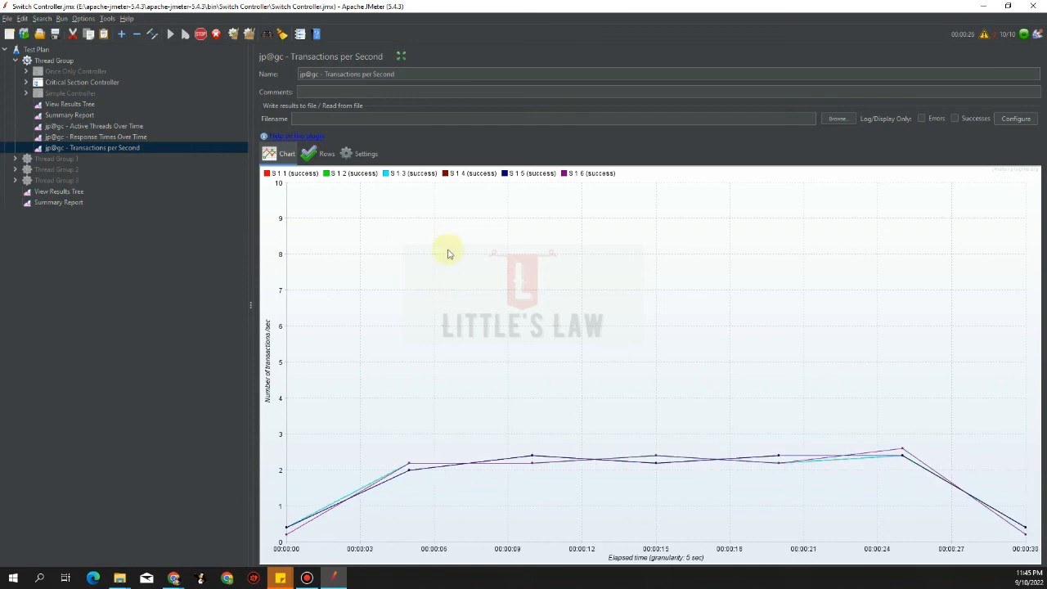
left_click(362, 156)
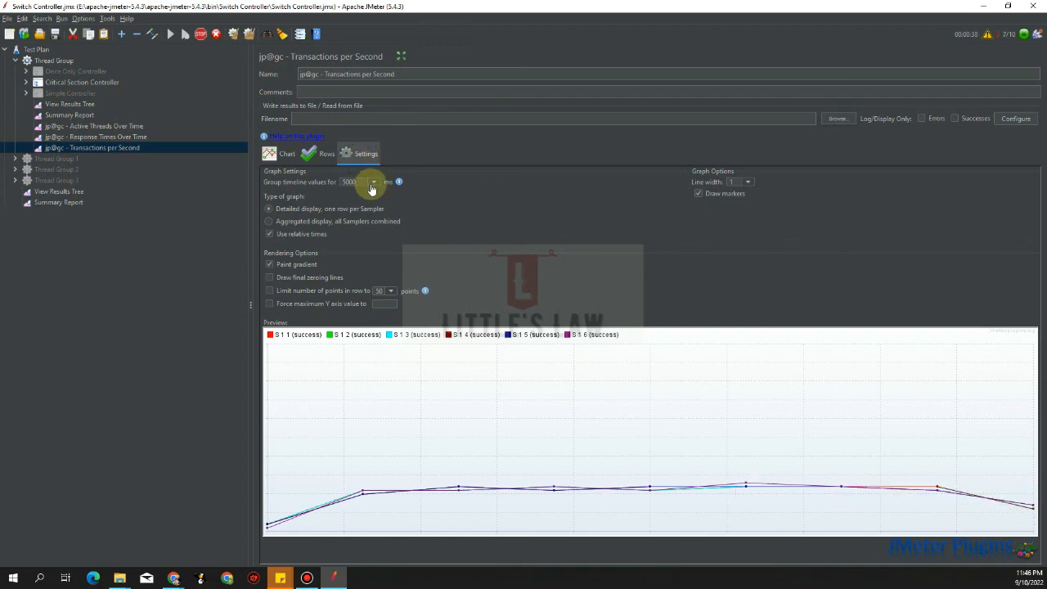
Keep the 5000 ms grouping and view the finished run's six per-sampler transaction lines
left_click(372, 184)
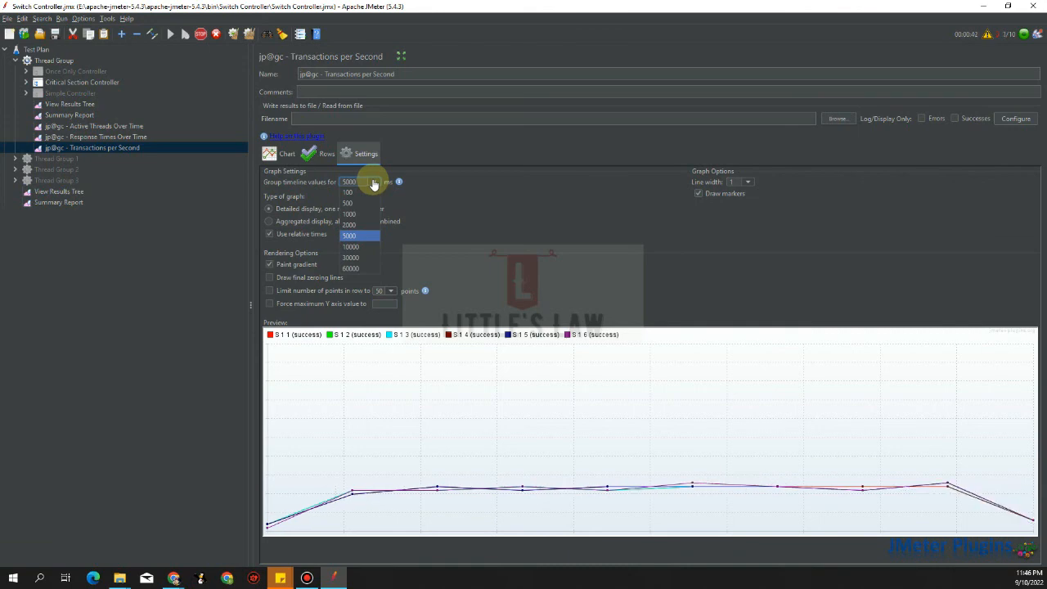
left_click(373, 184)
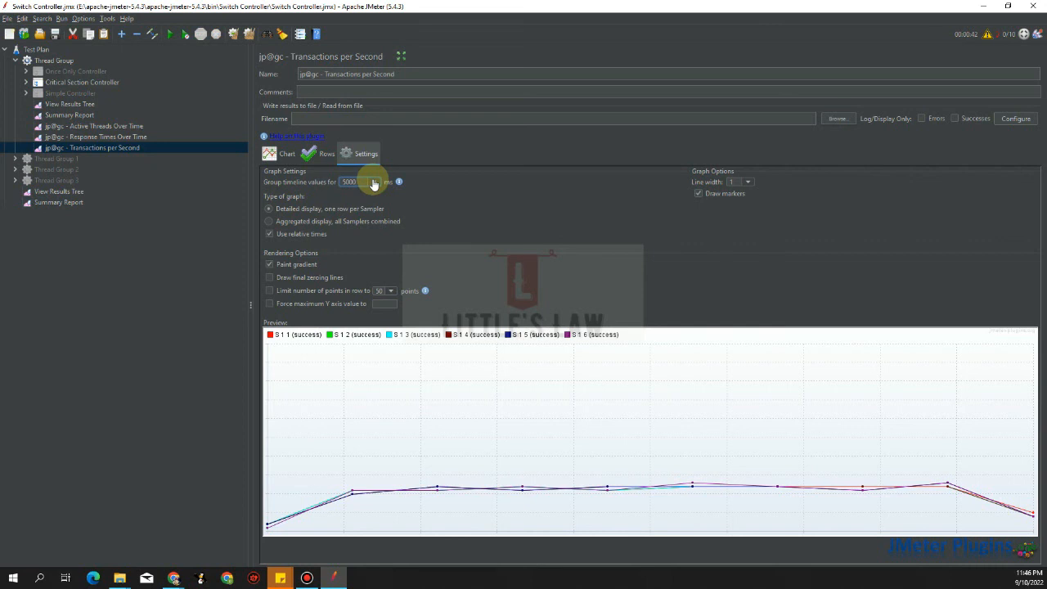
left_click(373, 183)
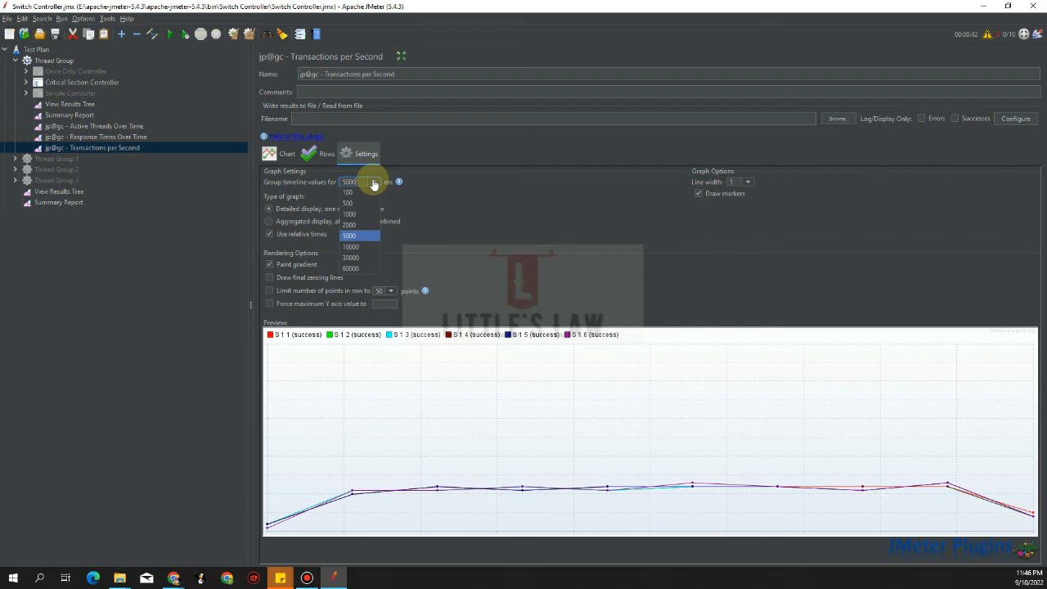
left_click(409, 475)
left_click(276, 153)
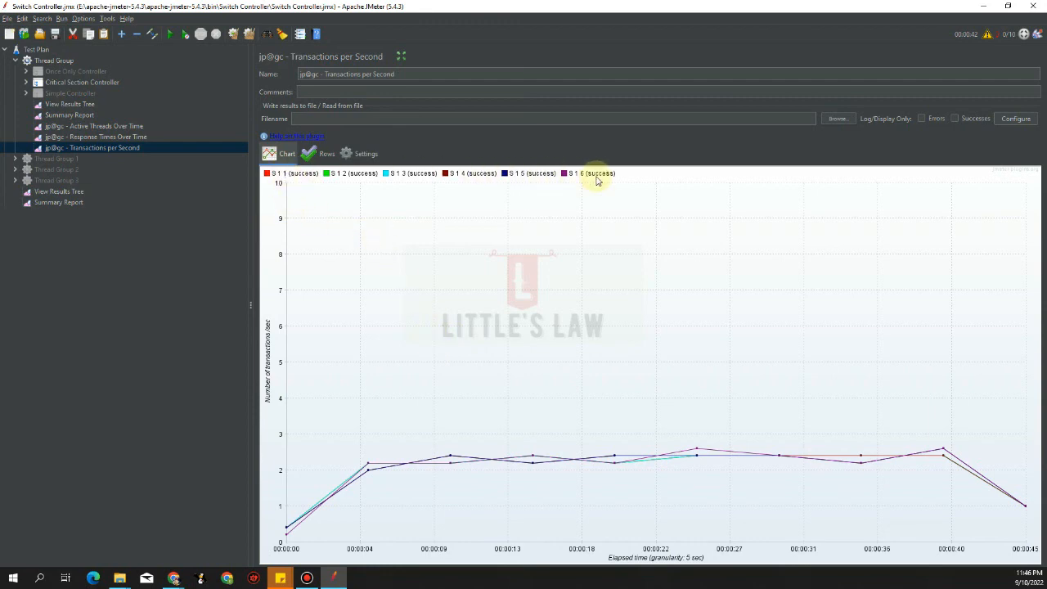
left_click(362, 154)
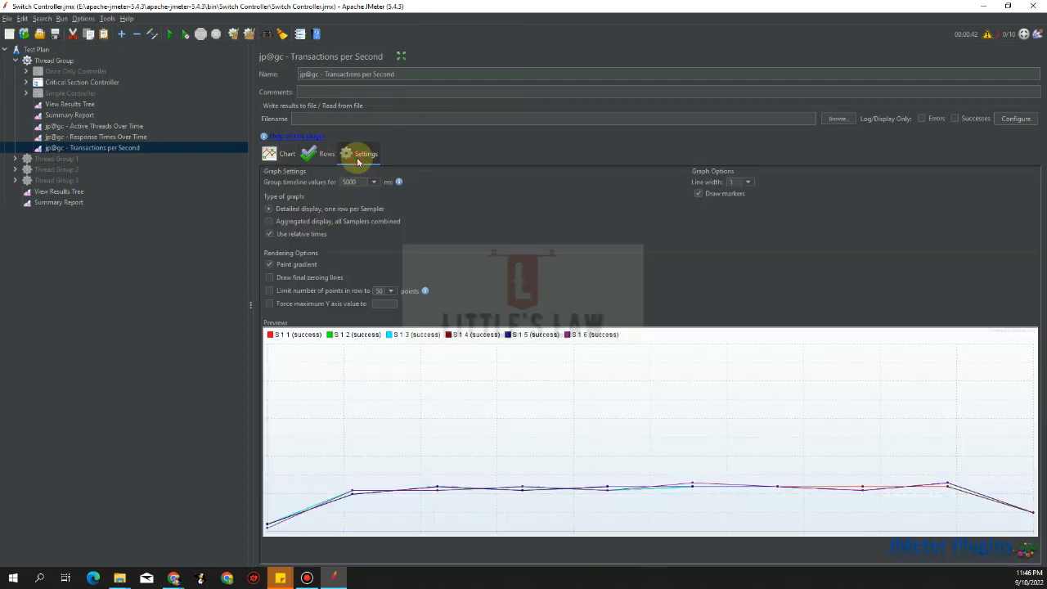
Switch to Aggregated display to chart combined successful transactions near 15 per second, then close the final card
left_click(302, 222)
left_click(282, 154)
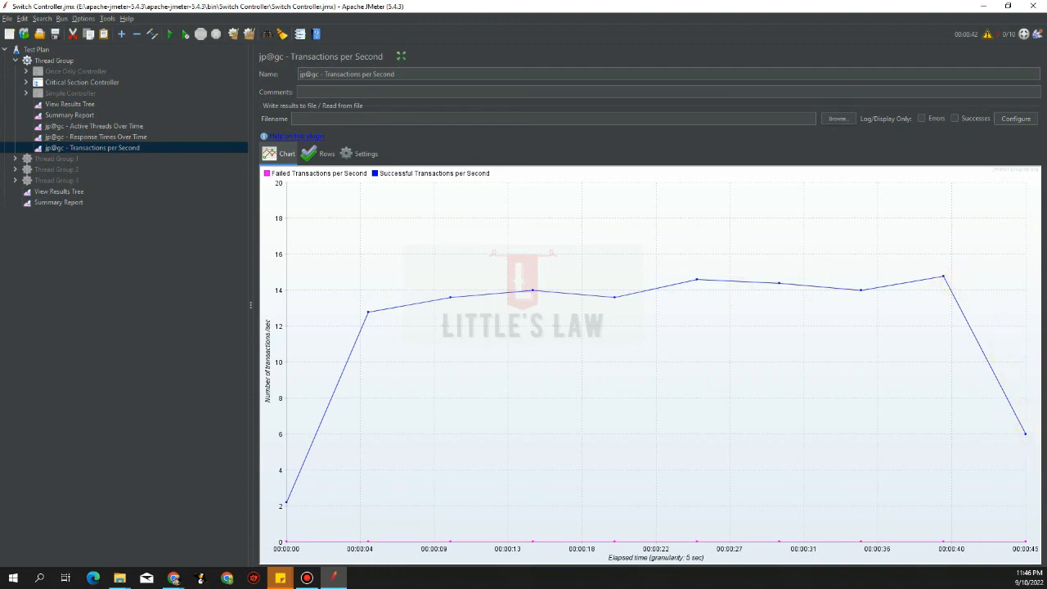
left_click(174, 578)
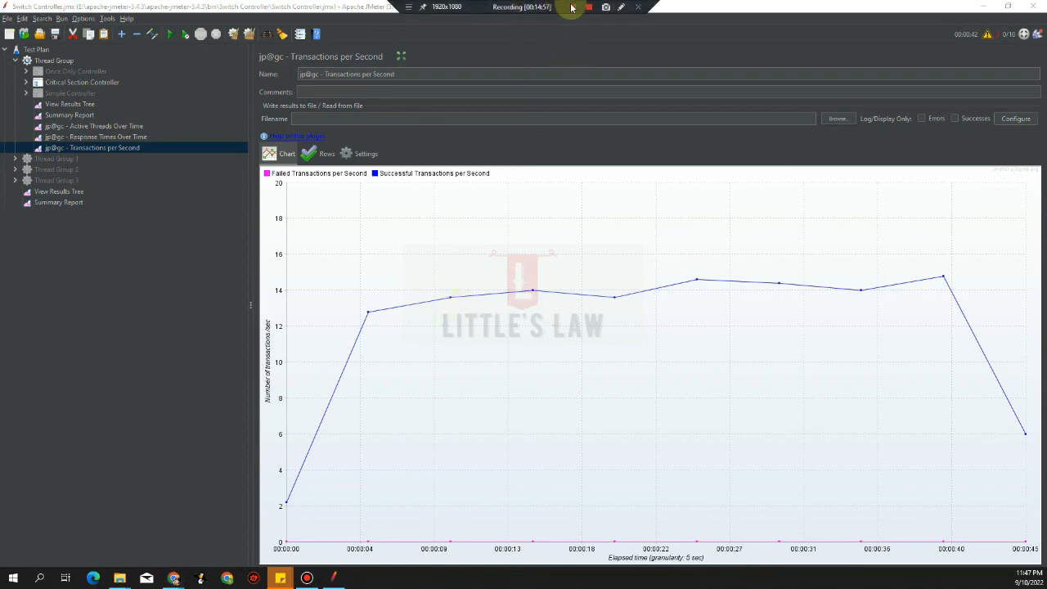
left_click(590, 7)
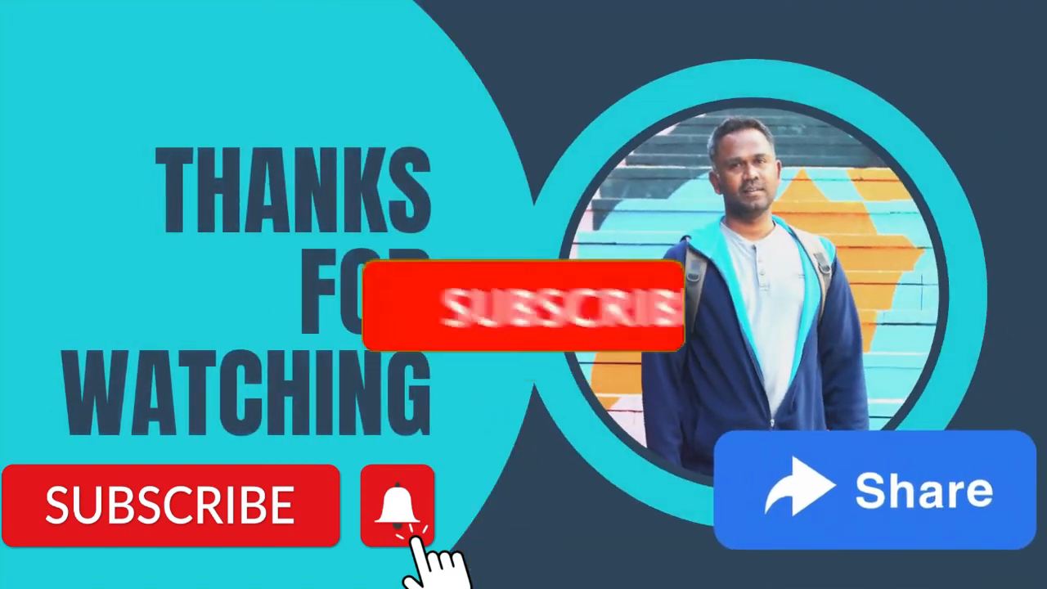